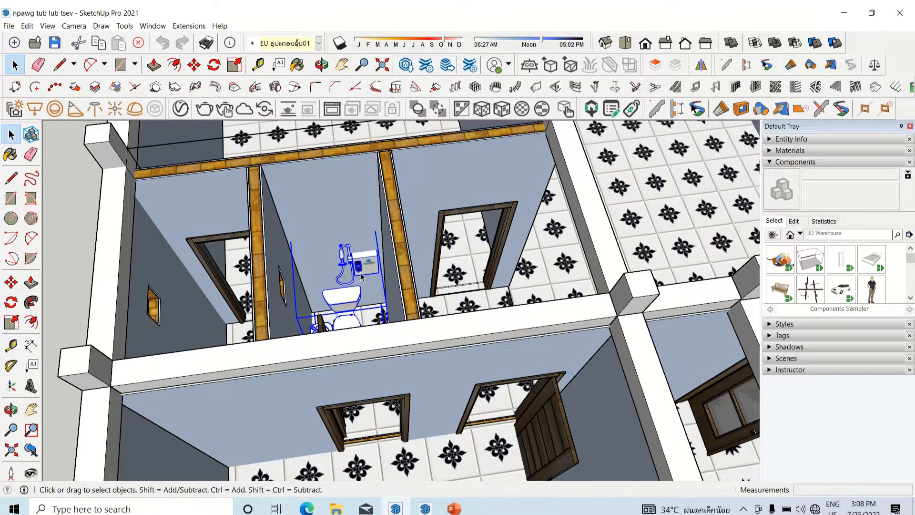
Step: Copy the middle bathroom's toilet, basin and shower group about 298 cm to the empty area outside the house
key("m")
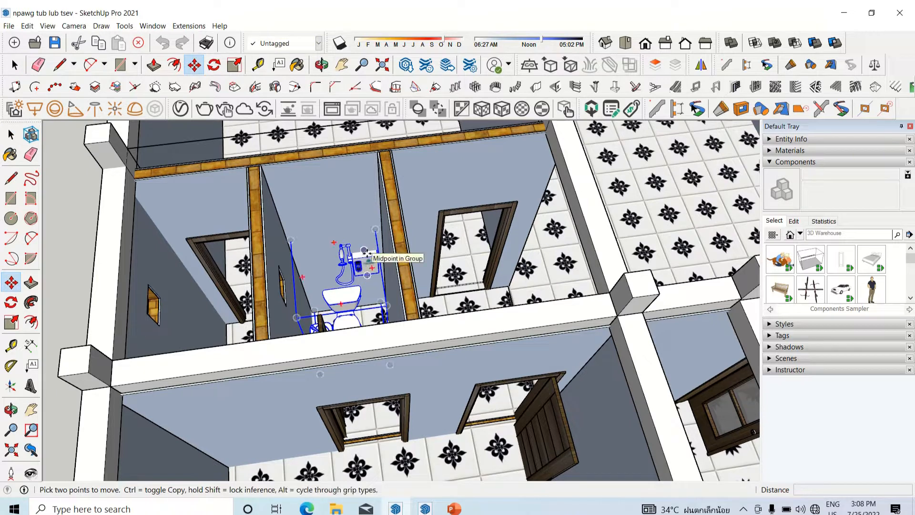
key("ctrl")
left_click(364, 257)
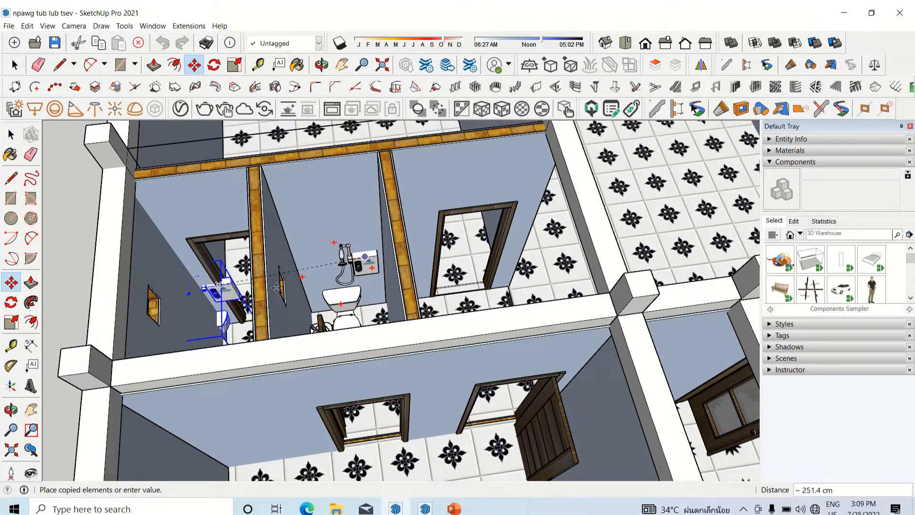
scroll(551, 285, "down", 2)
middle_click_drag(365, 298, 336, 356)
scroll(328, 357, "up", 4)
scroll(585, 335, "down", 4)
scroll(542, 327, "up", 5)
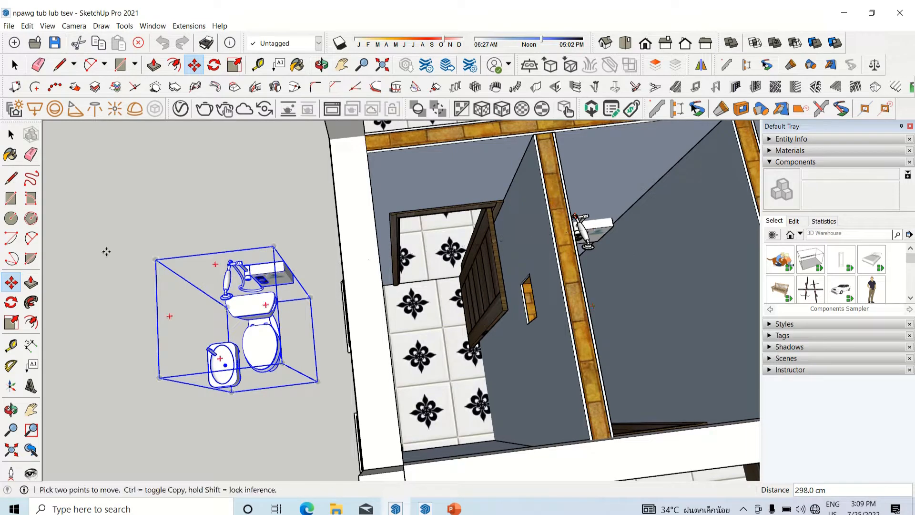
Step: Rotate the copied fixture group 180 degrees about the corner of its bounding box
left_click(10, 301)
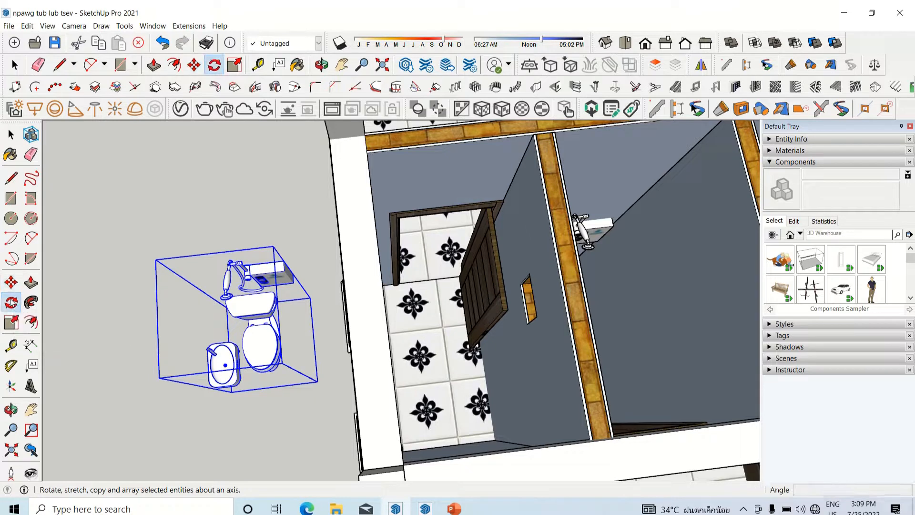
left_click(156, 260)
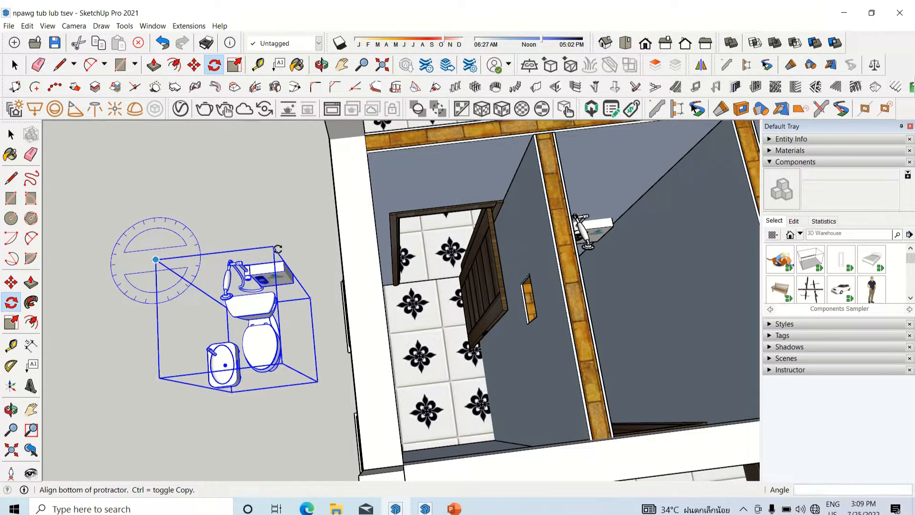
left_click(277, 247)
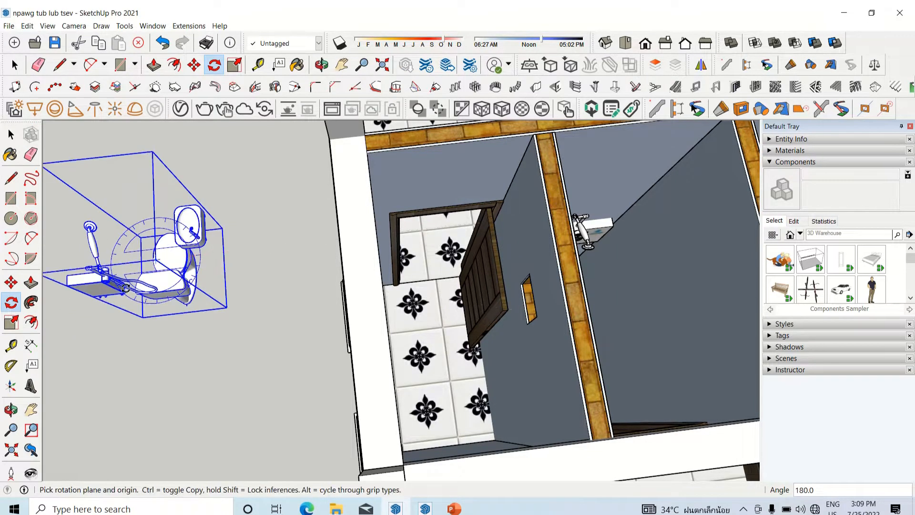
Step: Move the rotated fixture group into the bathroom along the outer wall and position it against the end wall opposite the door
key("m")
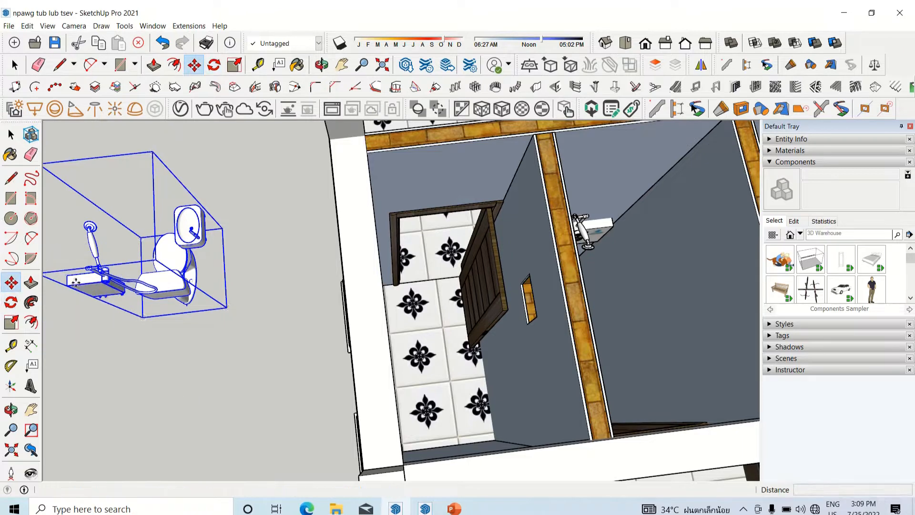
left_click(67, 285)
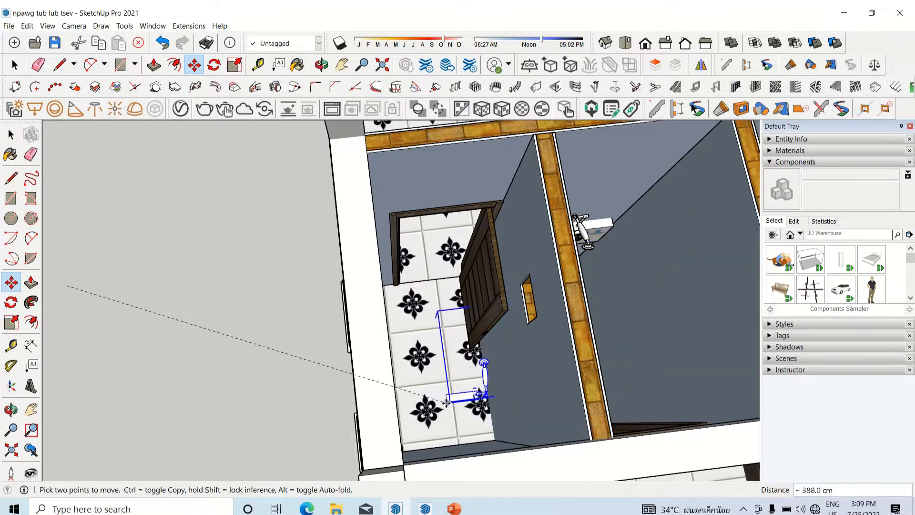
middle_click_drag(448, 399, 376, 341)
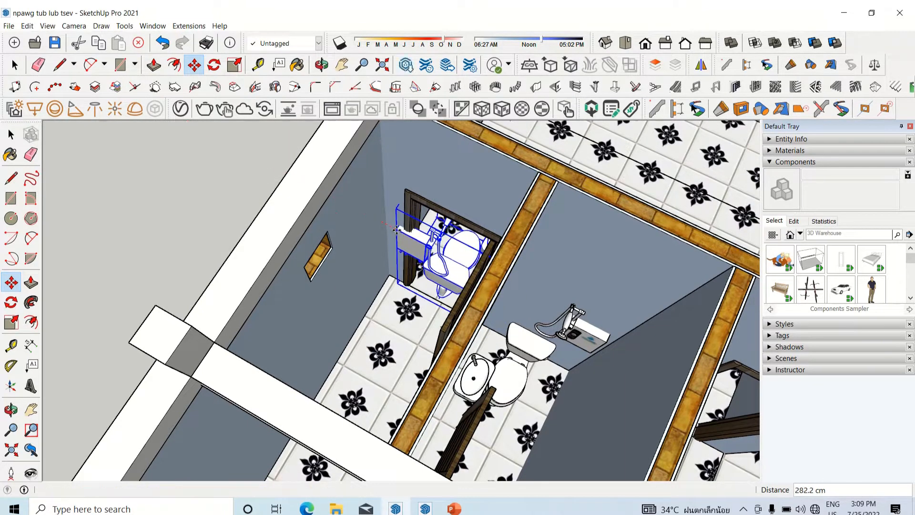
left_click(397, 229)
left_click(397, 229)
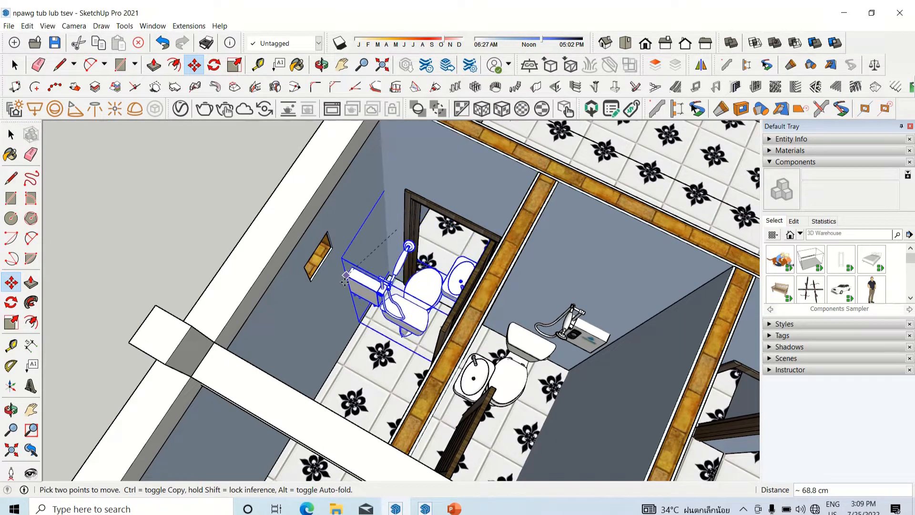
middle_click_drag(338, 272, 234, 328)
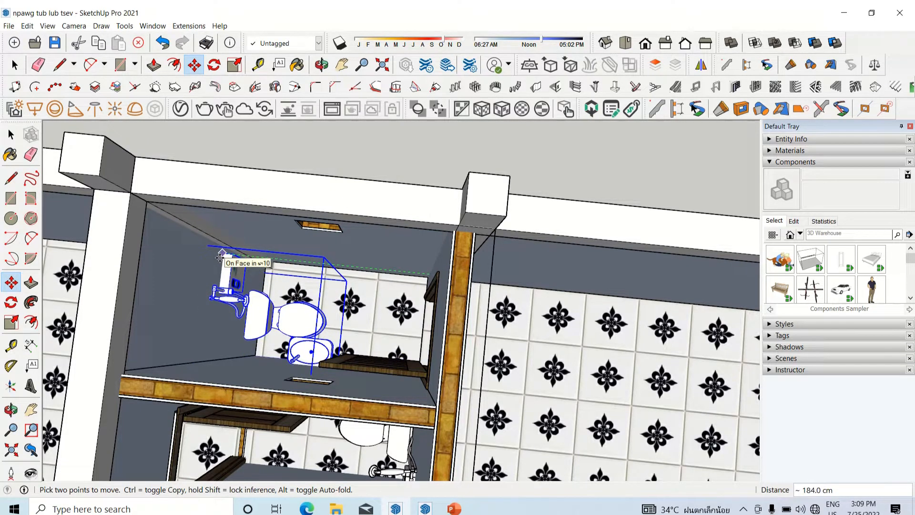
middle_click_drag(220, 258, 240, 339)
Step: Examine the placed fixtures and the overall room layout of the house from several angles
scroll(451, 291, "down", 4)
middle_click_drag(450, 290, 516, 293)
mouse_move(514, 22)
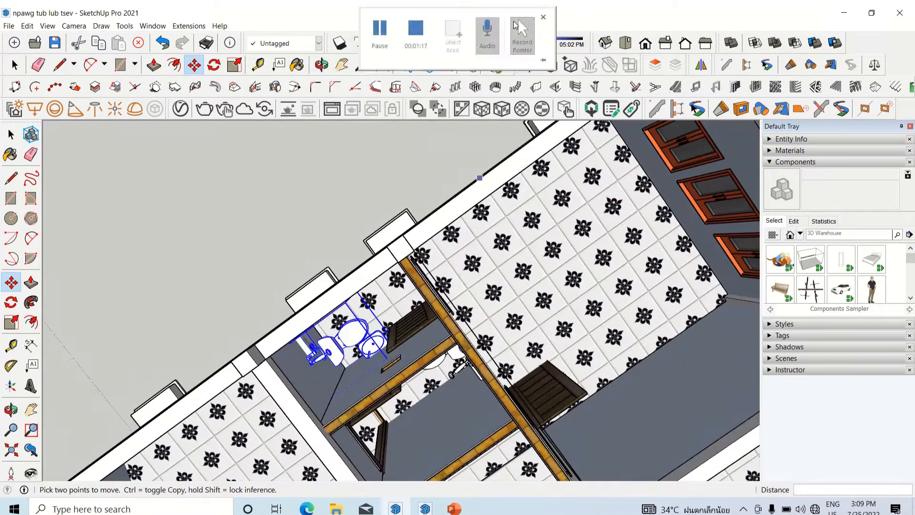
middle_click_drag(568, 192, 775, 322)
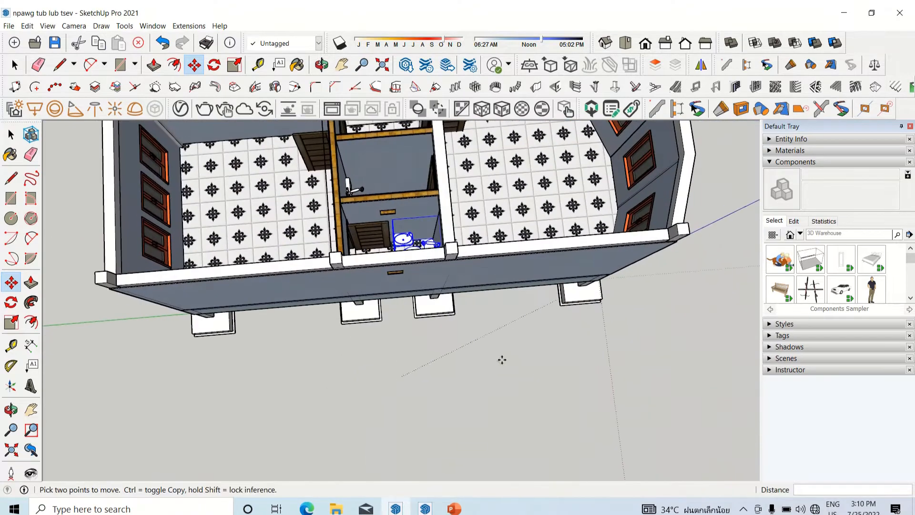
scroll(501, 358, "down", 5)
scroll(399, 153, "up", 6)
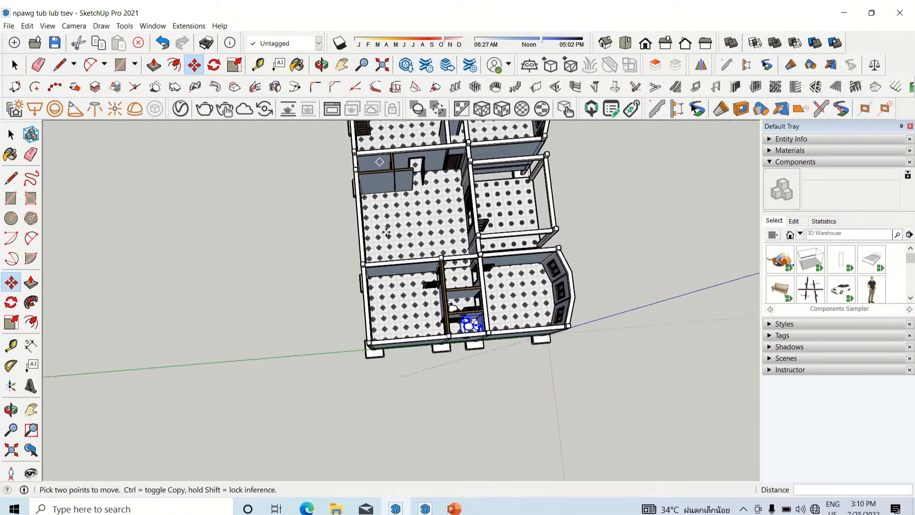
scroll(456, 308, "down", 4)
scroll(398, 213, "up", 5)
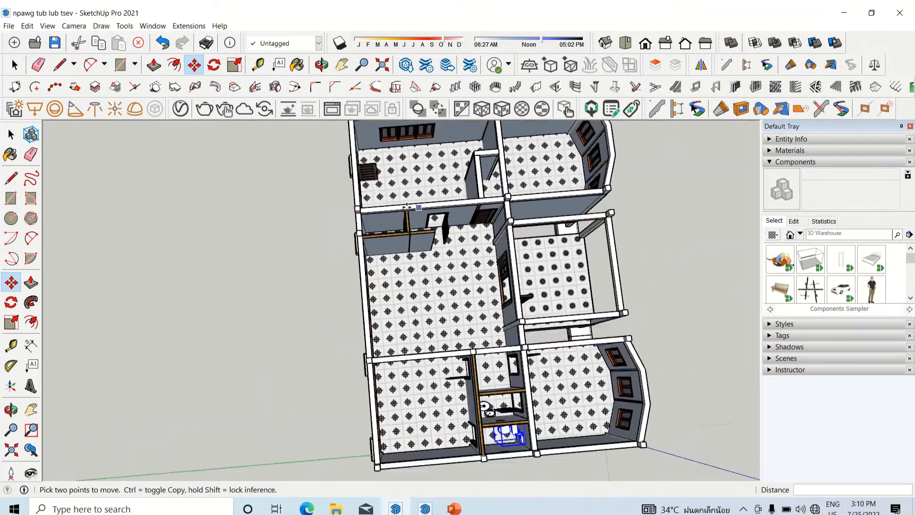
middle_click_drag(392, 207, 801, 202)
middle_click_drag(572, 317, 611, 327)
scroll(606, 329, "down", 2)
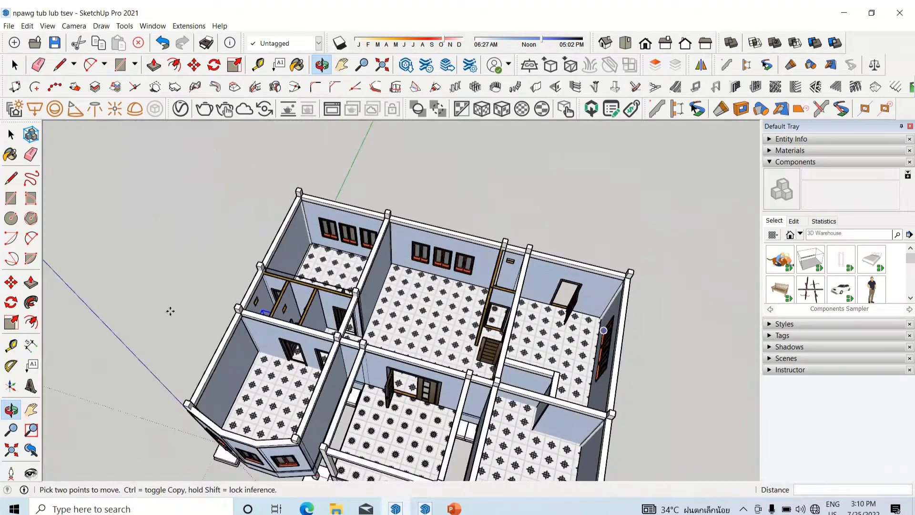
Step: Shift the fixture group in the middle bathroom slightly along its back wall
scroll(218, 293, "up", 5)
middle_click_drag(324, 335, 336, 339)
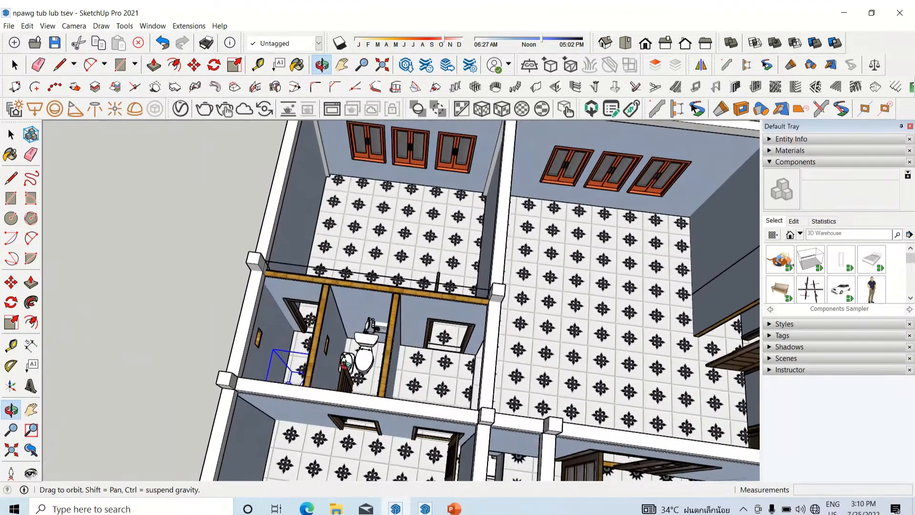
scroll(343, 340, "up", 6)
key("space")
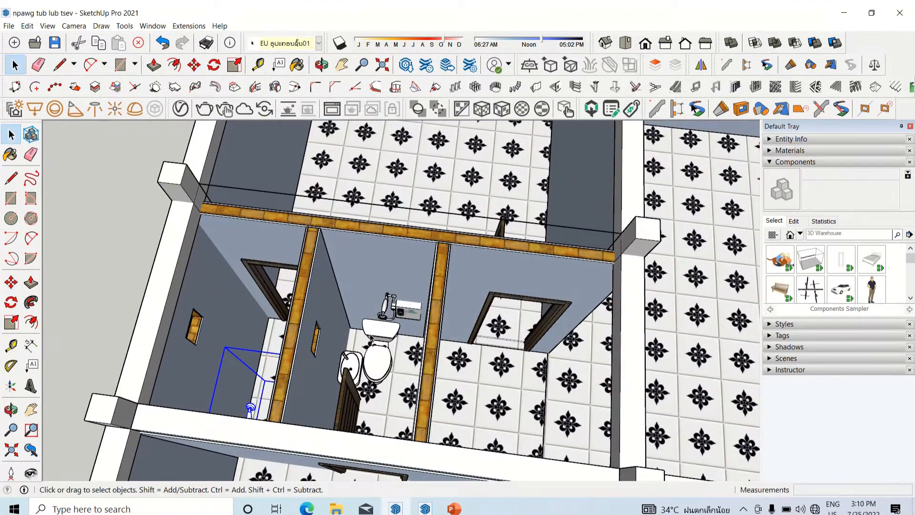
scroll(371, 336, "up", 3)
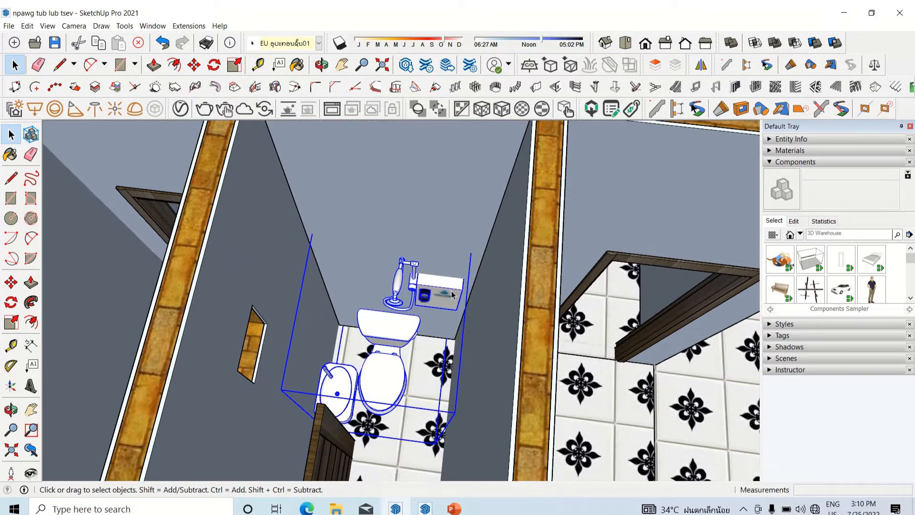
key("m")
left_click(464, 277)
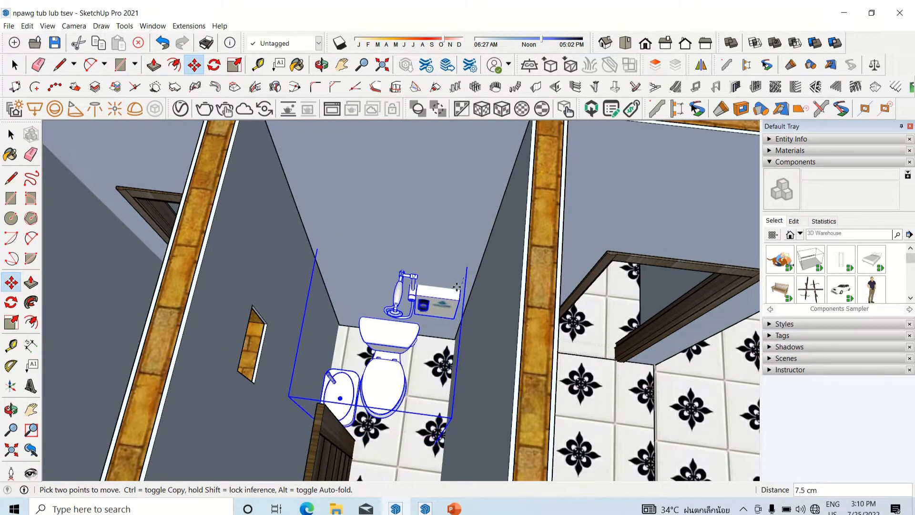
scroll(459, 286, "up", 4)
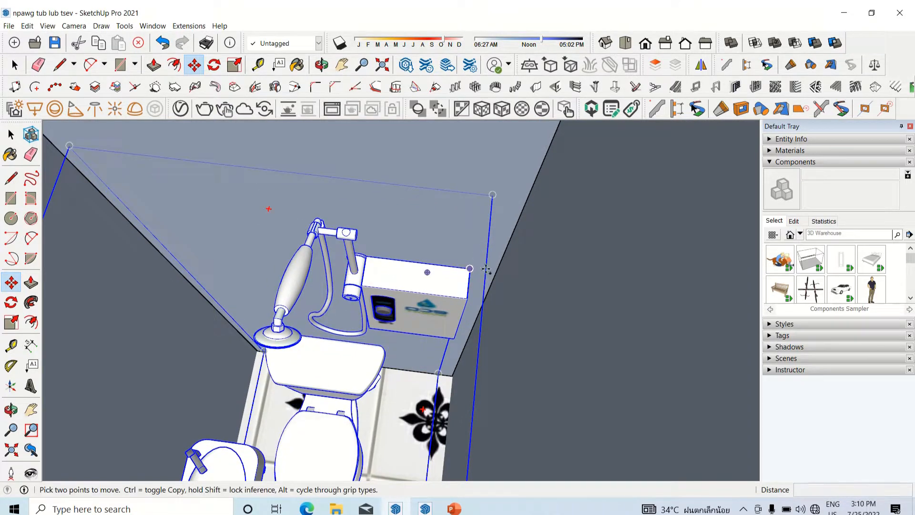
Step: Copy the middle bathroom's fixture group about 732 cm across the house, onto the large room's floor beside the small bathroom's open door
key("ctrl")
scroll(345, 289, "down", 8)
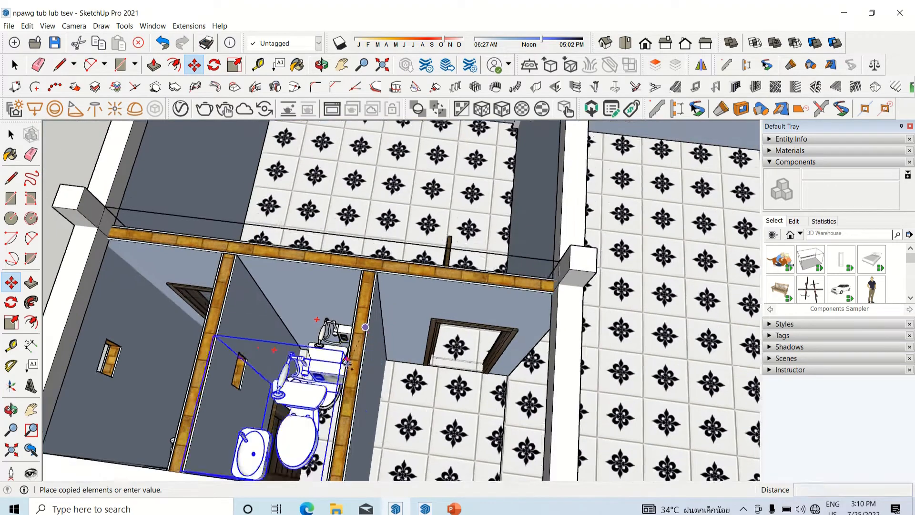
scroll(531, 409, "down", 10)
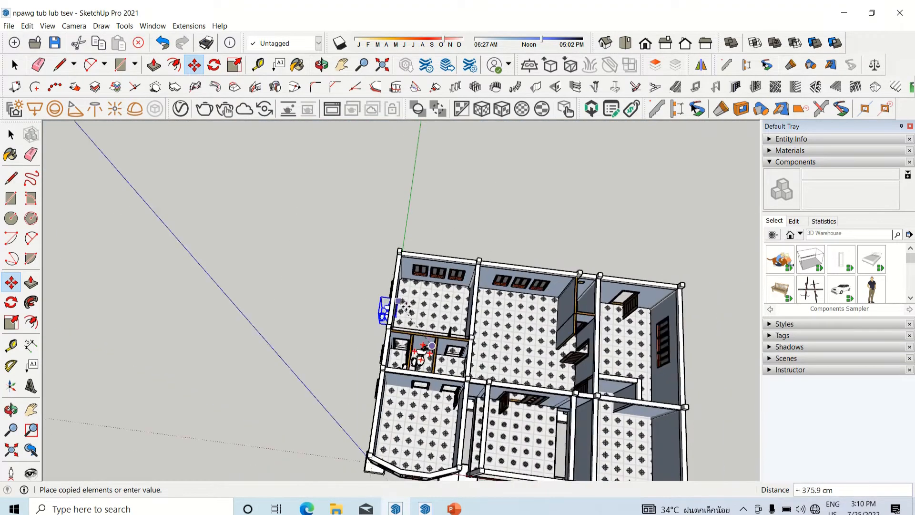
scroll(562, 320, "up", 8)
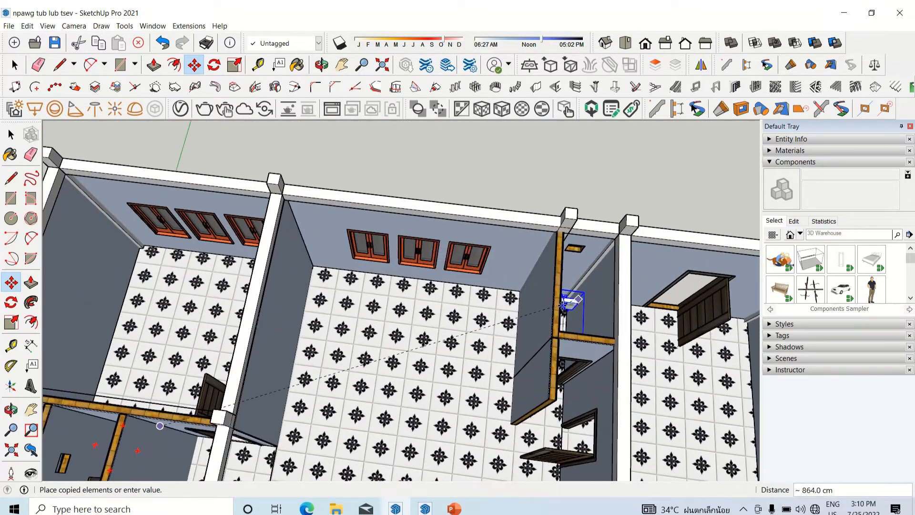
middle_click_drag(562, 306, 457, 321)
scroll(491, 324, "up", 3)
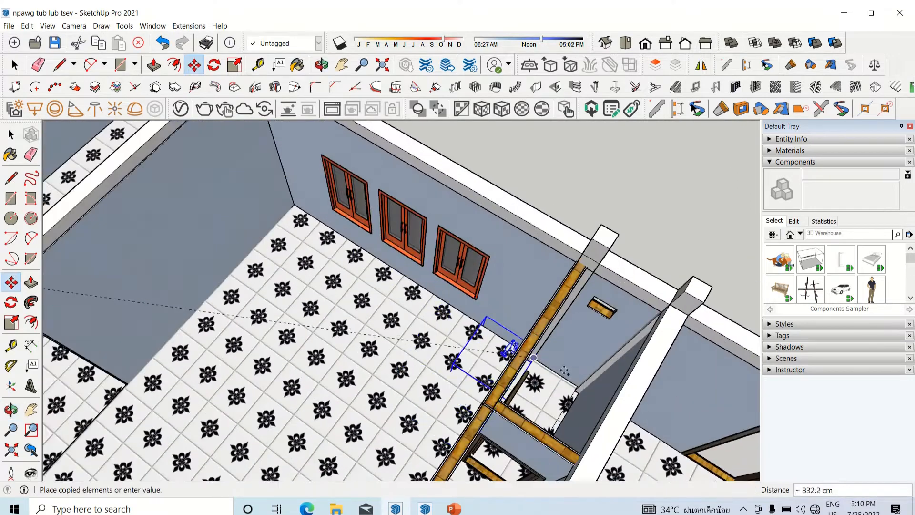
scroll(564, 370, "up", 2)
scroll(639, 305, "down", 4)
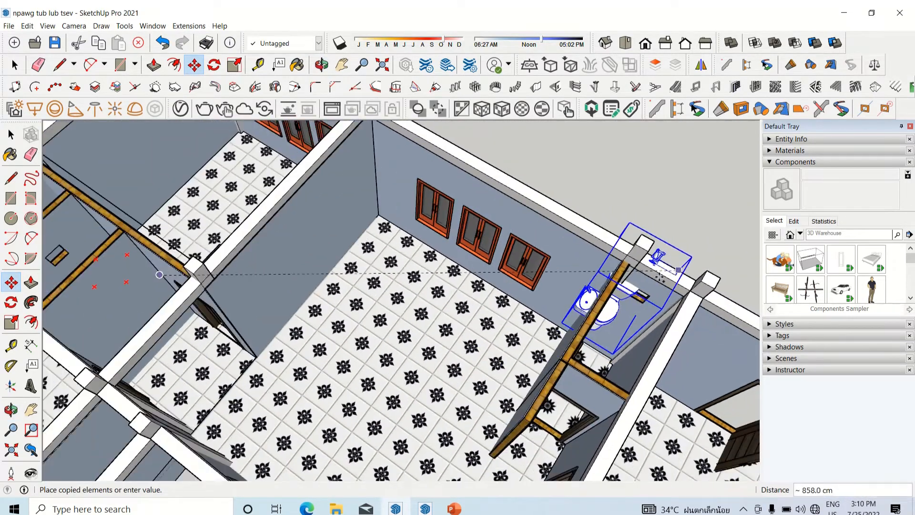
scroll(661, 277, "down", 1)
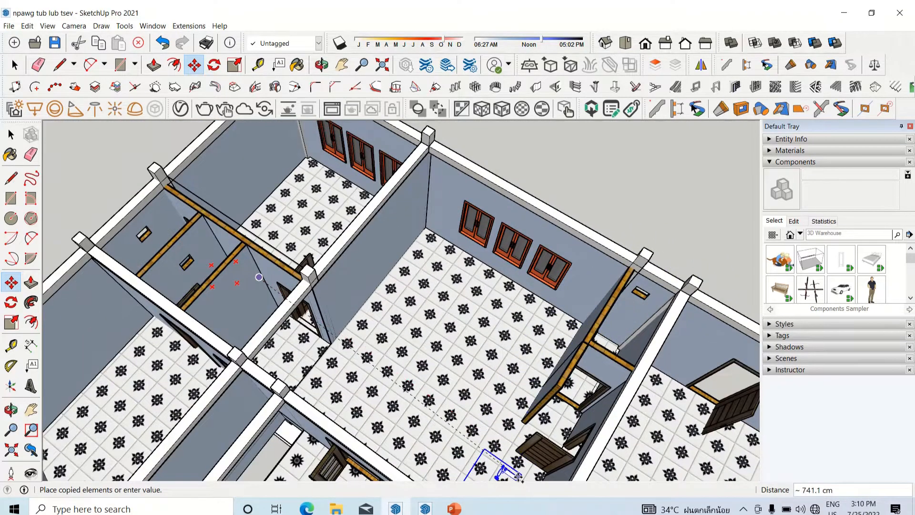
scroll(534, 476, "down", 5)
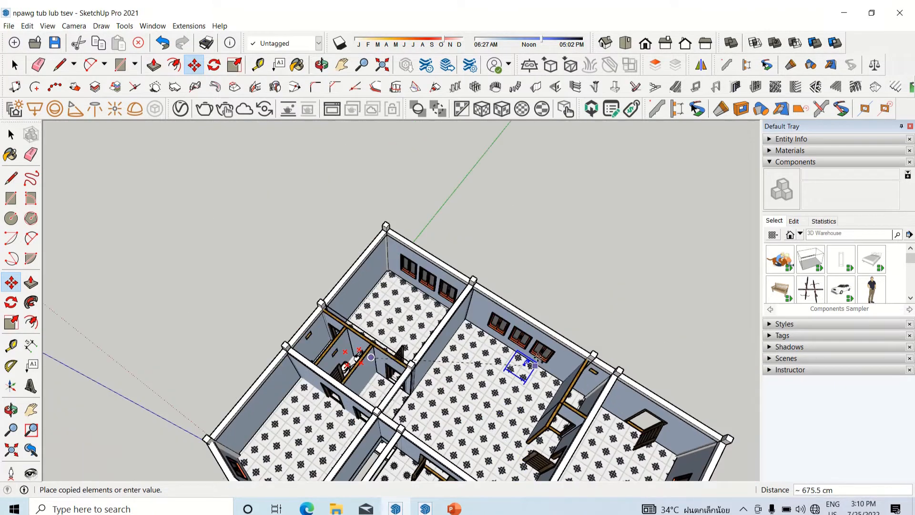
scroll(511, 402, "up", 2)
scroll(505, 446, "up", 4)
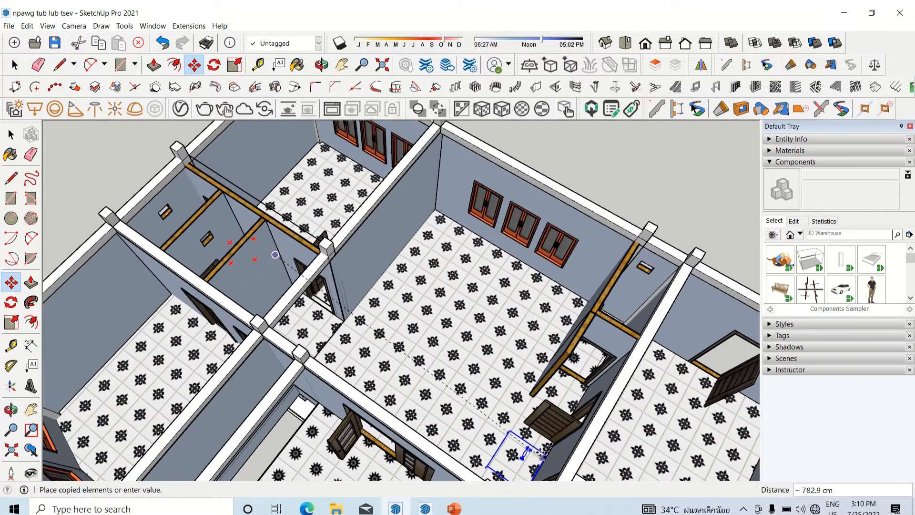
scroll(549, 438, "up", 2)
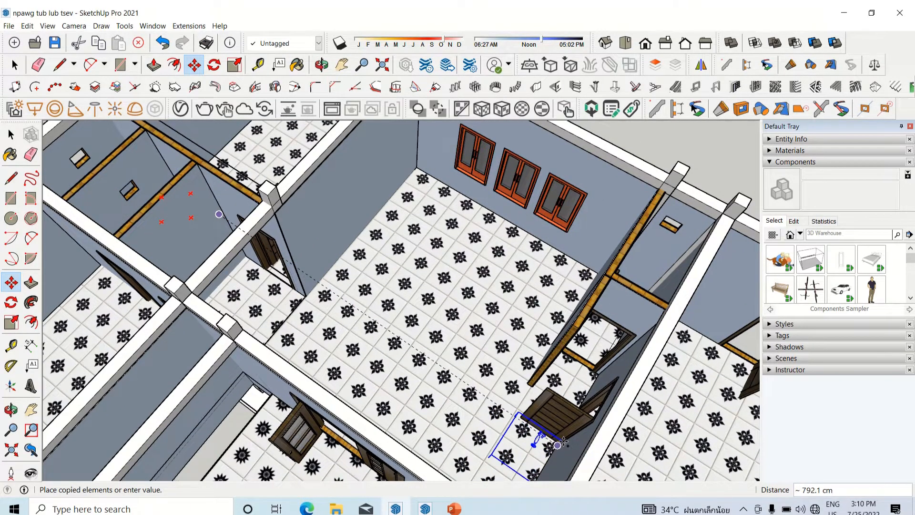
scroll(563, 442, "up", 1)
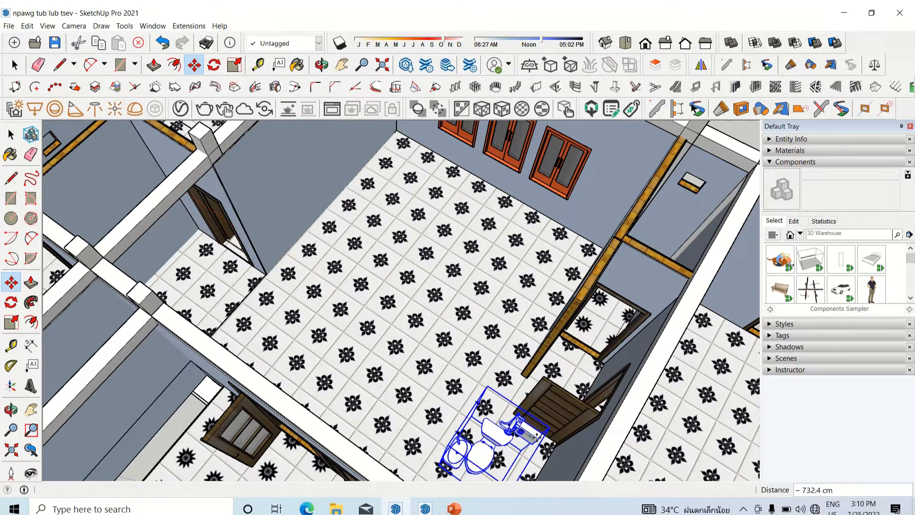
Step: Move the new fixture copy into the small bathroom across the large room and position it against the wall below the small window
left_click(523, 433)
scroll(519, 433, "up", 3)
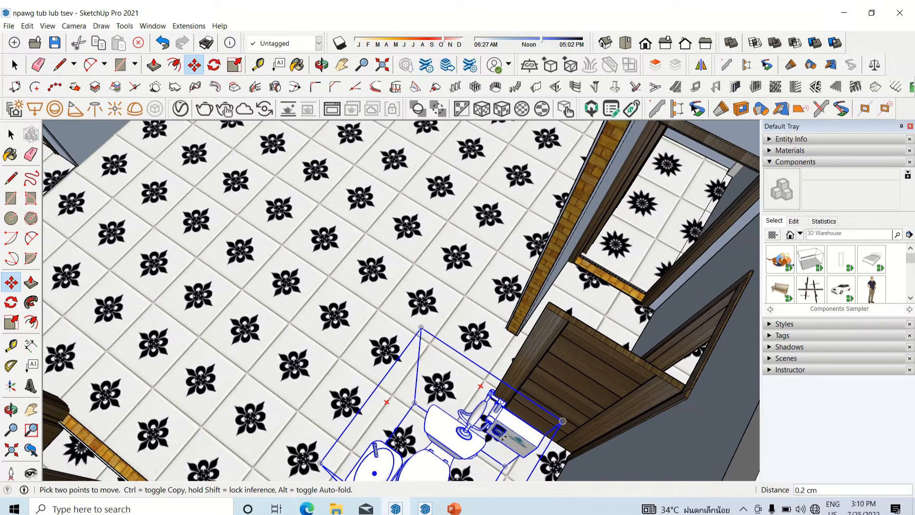
scroll(500, 433, "down", 10)
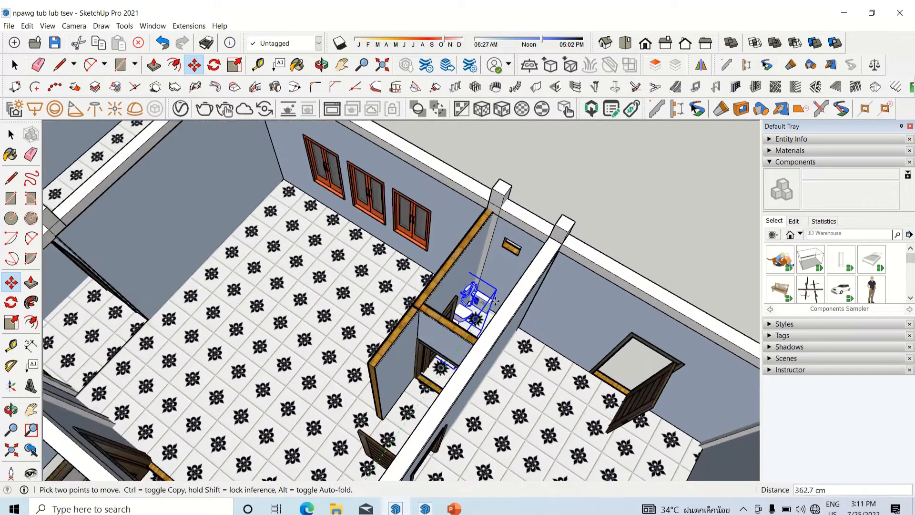
scroll(496, 299, "up", 5)
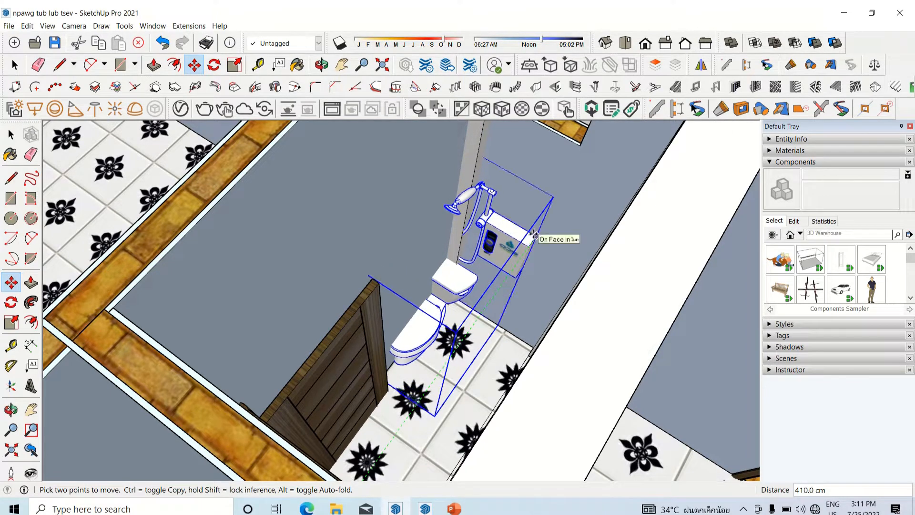
middle_click_drag(533, 235, 490, 275)
left_click(489, 275)
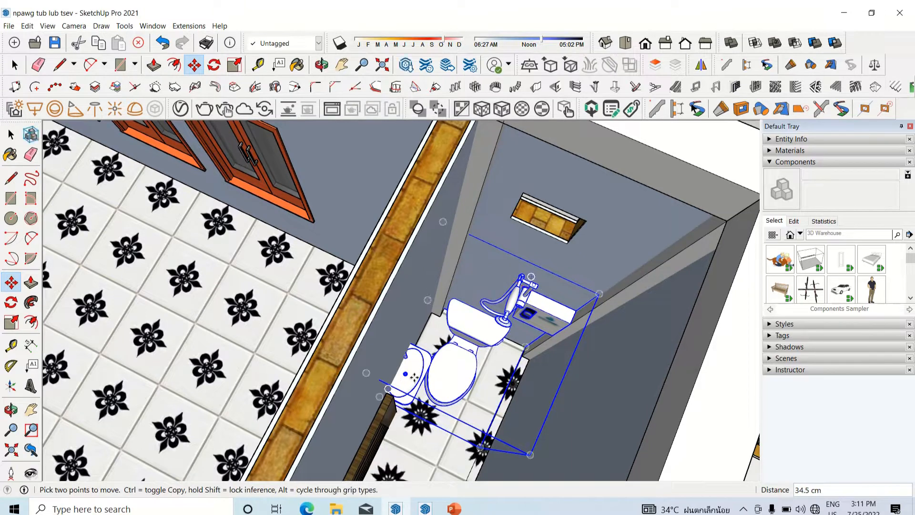
Step: Open the small bathroom's fixture group for editing and move its basin about 25.6 cm away from the wall, over the toilet
scroll(420, 368, "up", 2)
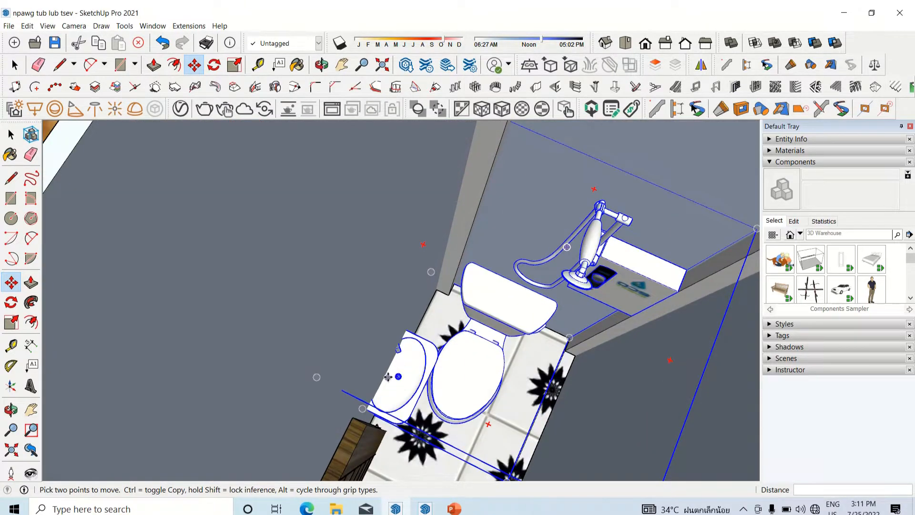
left_click(401, 383)
key("space")
double_click(403, 387)
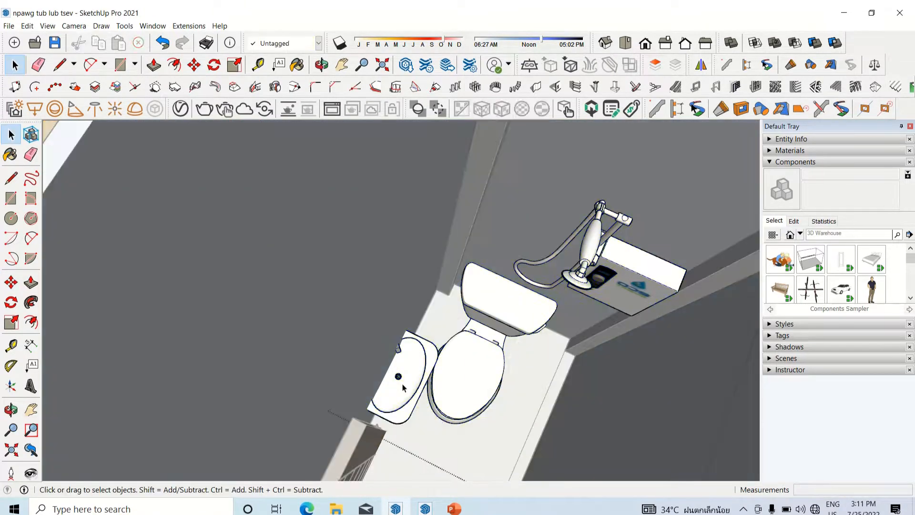
key("m")
left_click(388, 414)
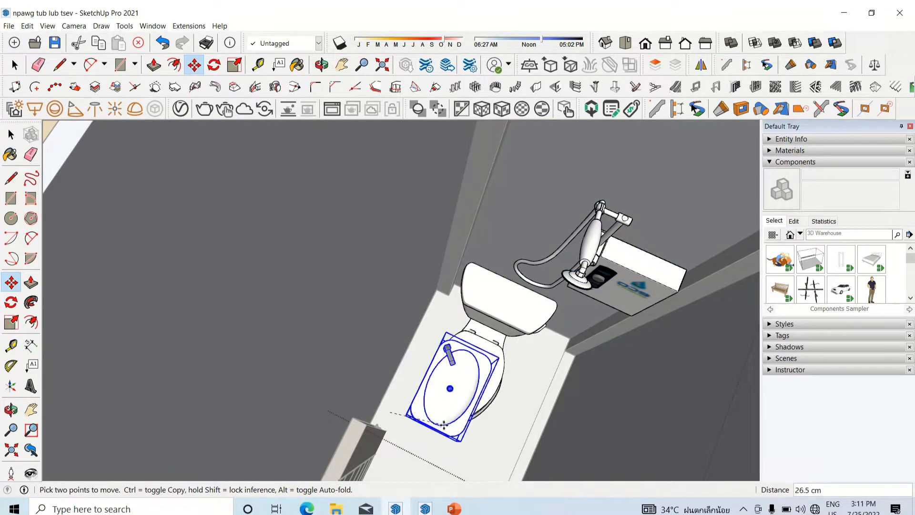
left_click(439, 433)
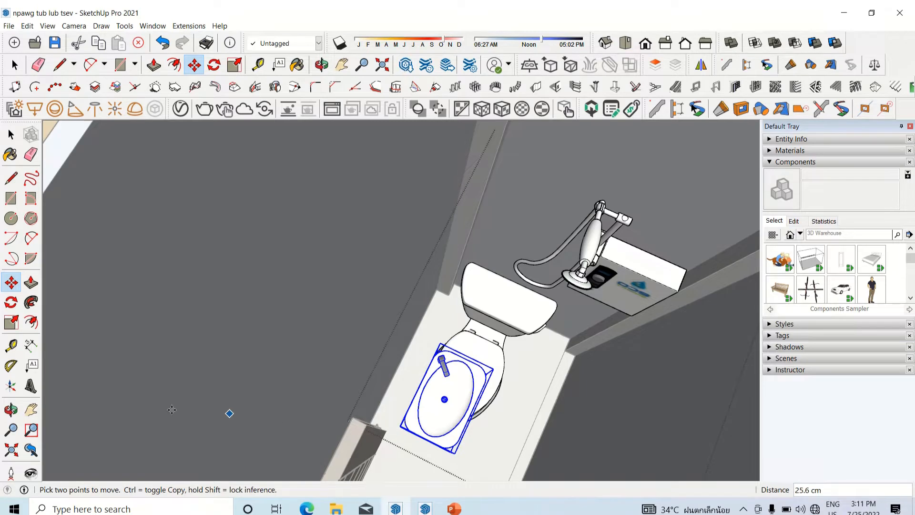
Step: Rotate the basin about 180 degrees around its lower corner so it faces the opposite way
left_click(12, 304)
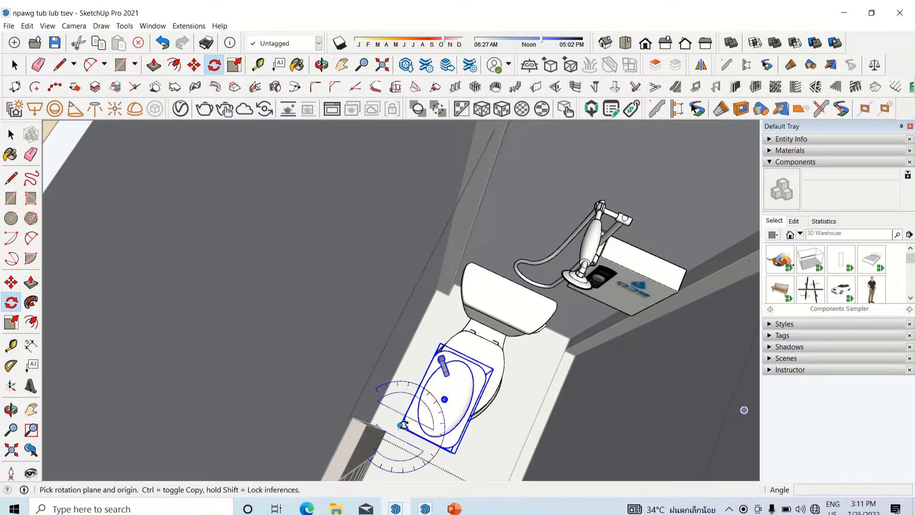
left_click(442, 349)
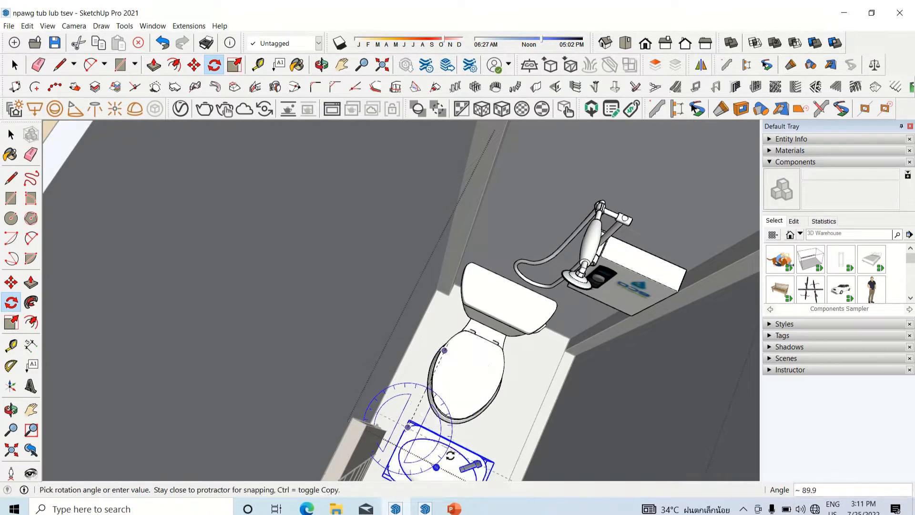
left_click(395, 456)
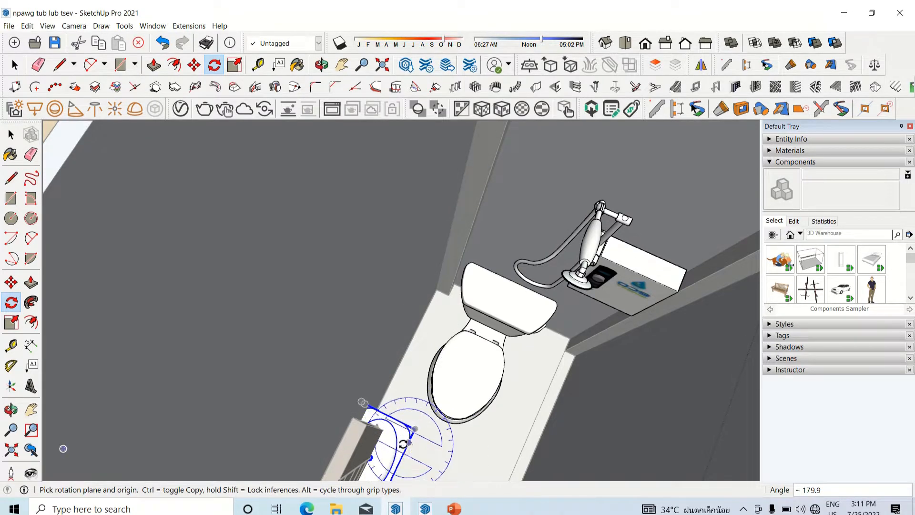
Step: Move the rotated basin about 72.4 cm across the small bathroom, against the wall opposite the open door leaf
key("m")
left_click(415, 428)
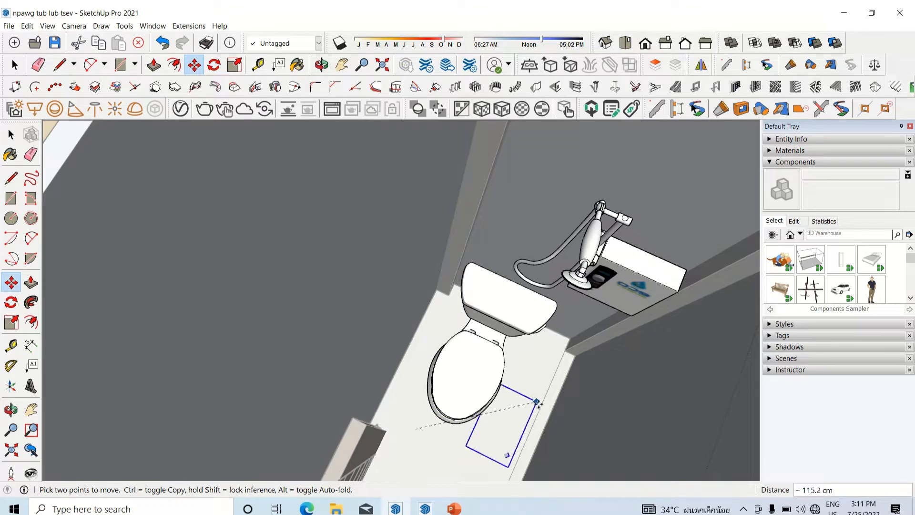
middle_click_drag(560, 436, 697, 390)
scroll(227, 354, "down", 4)
scroll(472, 335, "up", 6)
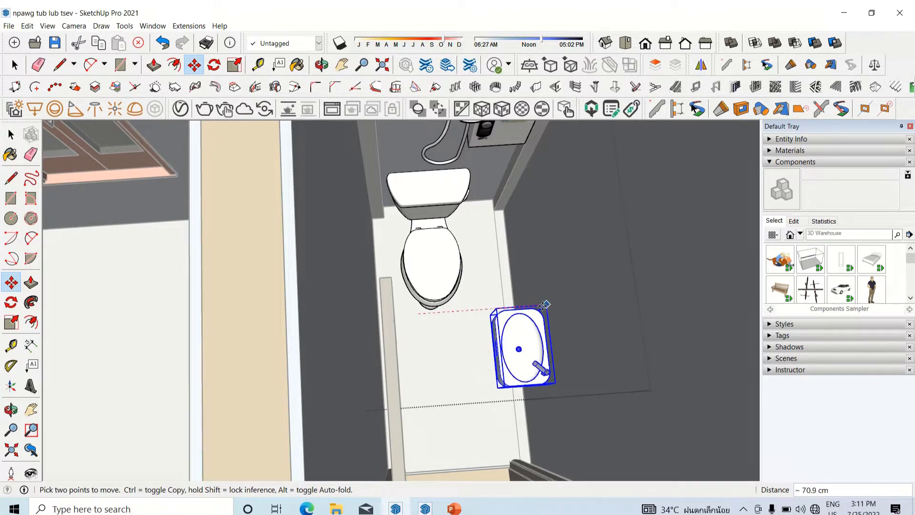
left_click(550, 304)
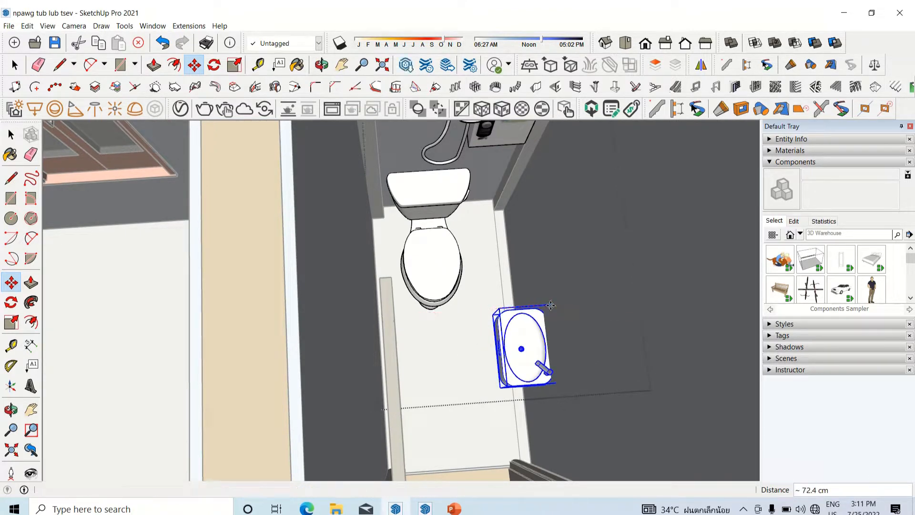
Step: Slide the basin about 34.4 cm along the wall on the green axis, so it sits beside the toilet
scroll(315, 337, "down", 4)
middle_click_drag(303, 404, 391, 353)
scroll(378, 391, "up", 4)
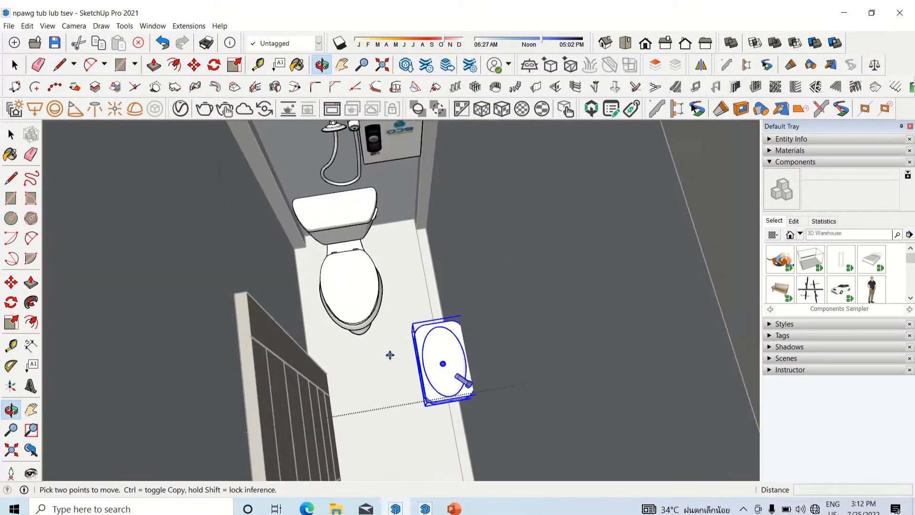
scroll(466, 382, "down", 2)
mouse_move(466, 382)
middle_mouse_down()
mouse_move(482, 387)
mouse_move(469, 385)
middle_mouse_up()
scroll(469, 385, "up", 2)
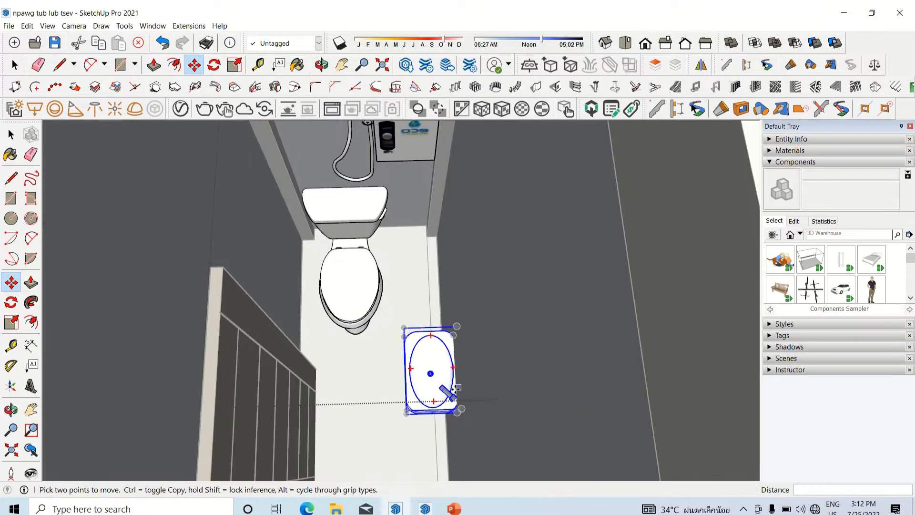
scroll(450, 399, "down", 2)
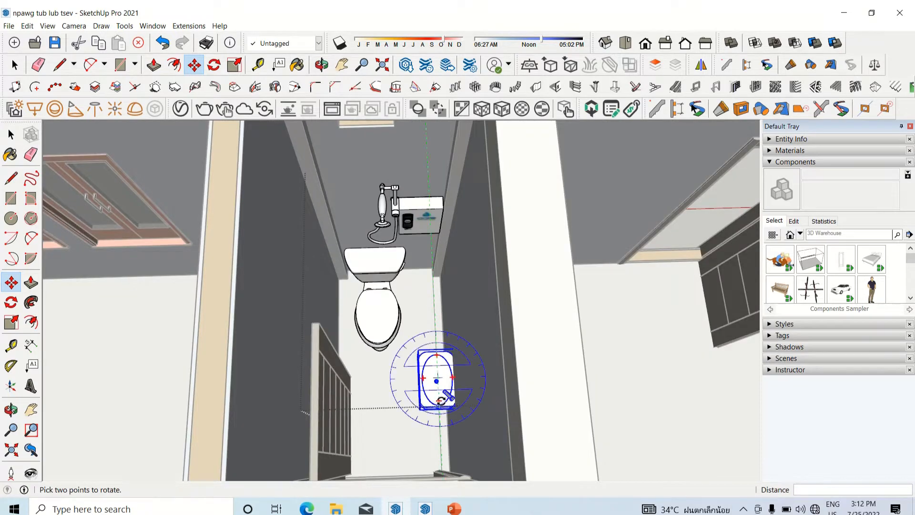
scroll(463, 390, "up", 3)
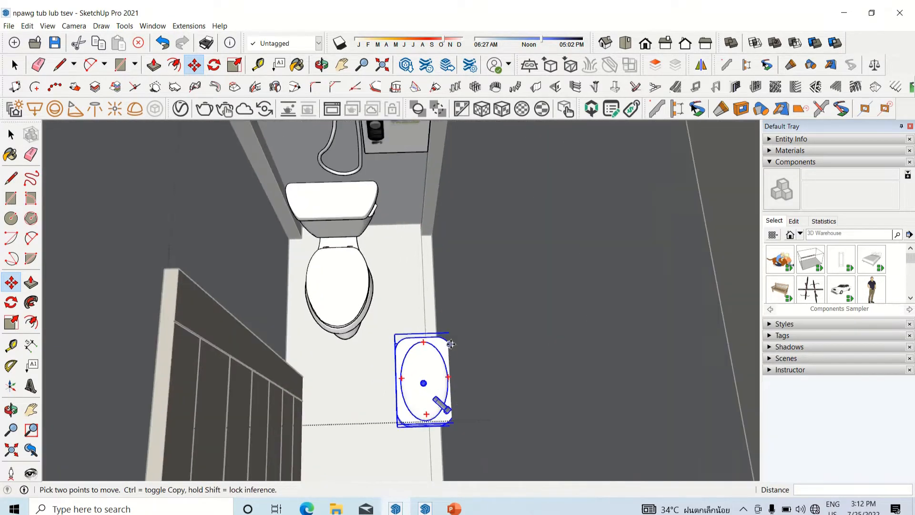
left_click(460, 451)
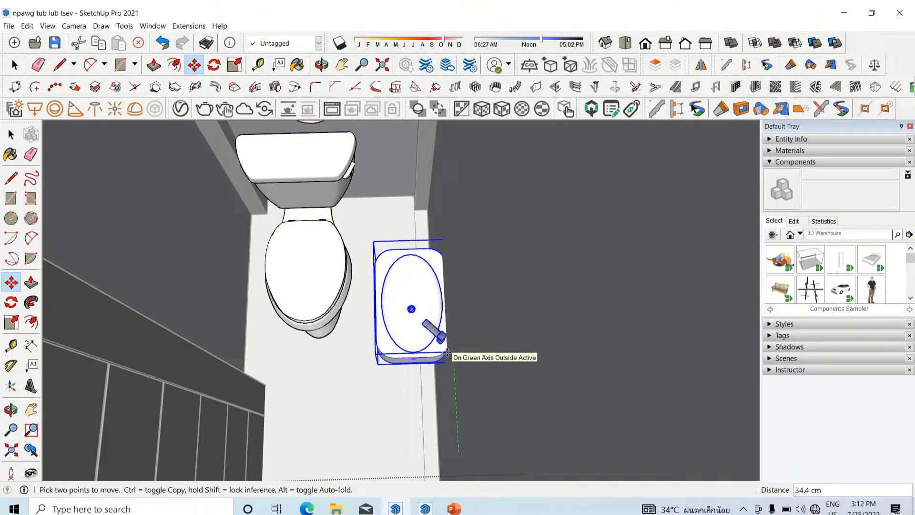
scroll(450, 361, "down", 5)
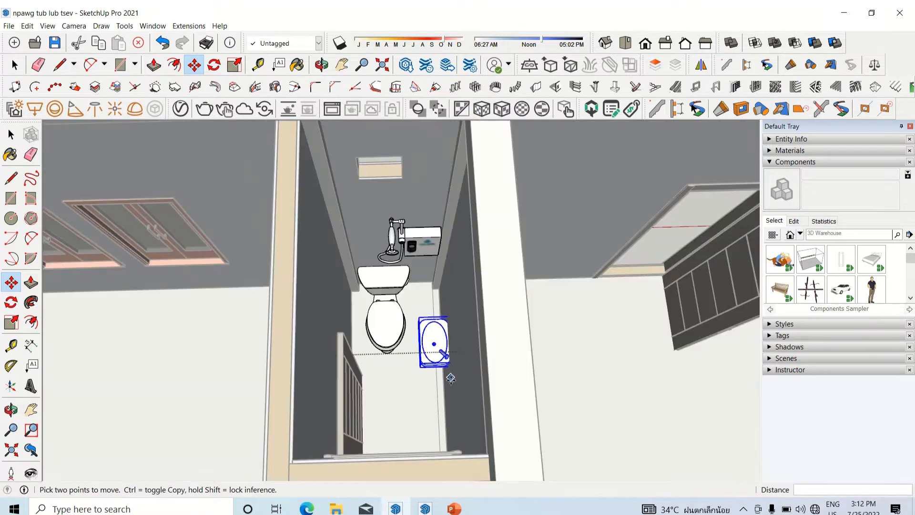
Step: Examine the basin's position against the wall, the toilet and the door in the small bathroom from several angles
middle_click_drag(450, 361, 388, 385)
scroll(395, 366, "down", 4)
scroll(389, 384, "down", 1)
scroll(391, 378, "up", 3)
scroll(403, 344, "up", 4)
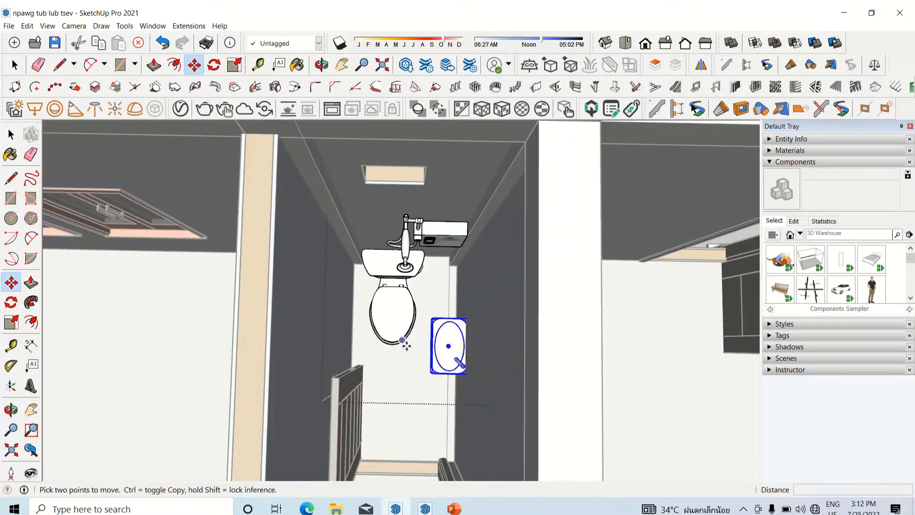
scroll(405, 347, "down", 3)
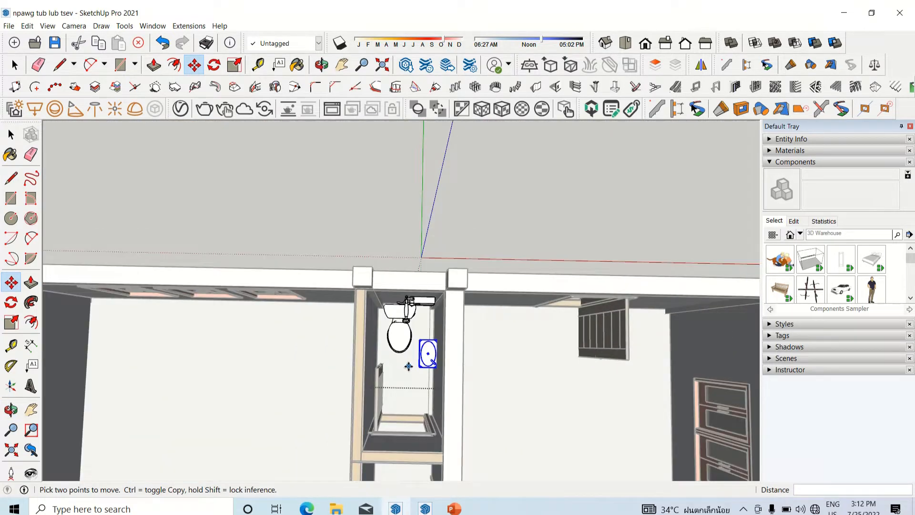
scroll(409, 367, "up", 4)
scroll(416, 364, "down", 3)
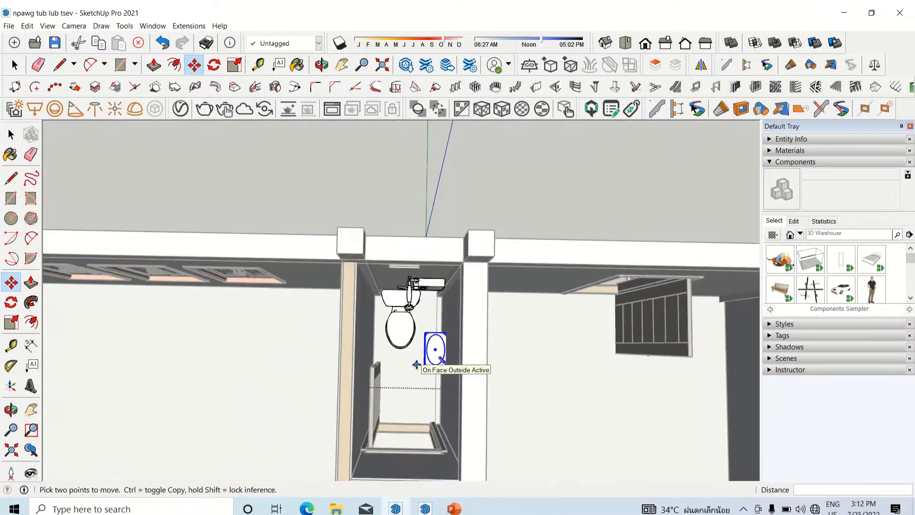
scroll(418, 363, "up", 3)
mouse_move(436, 349)
middle_mouse_down()
mouse_move(440, 324)
mouse_move(499, 300)
mouse_move(426, 338)
middle_mouse_up()
scroll(422, 341, "up", 4)
scroll(419, 343, "down", 3)
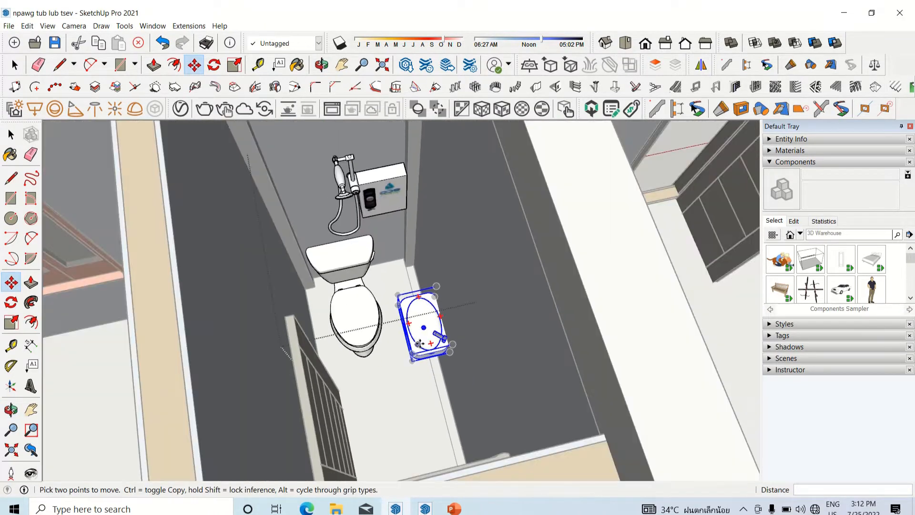
scroll(420, 343, "up", 2)
scroll(433, 337, "down", 3)
middle_click_drag(454, 356, 327, 380)
scroll(453, 343, "up", 3)
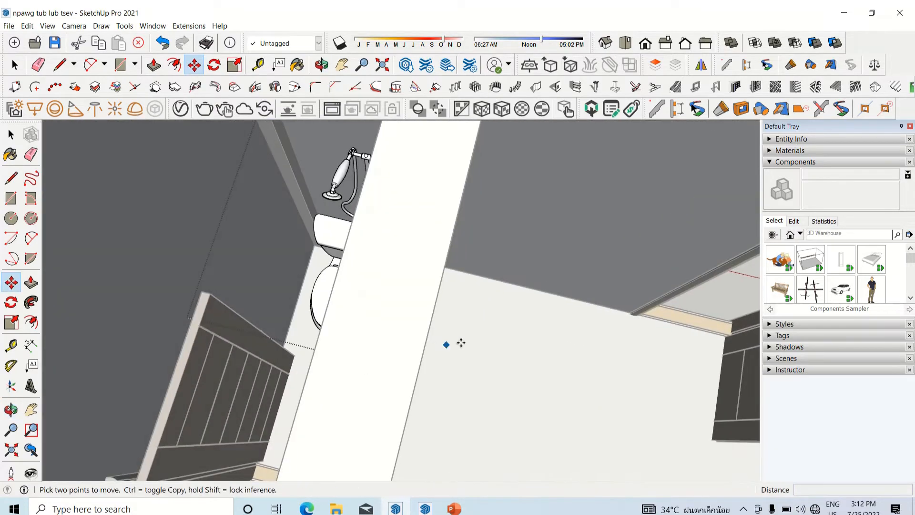
Step: Finish editing the fixture group and return to the whole house model with nothing selected
scroll(429, 374, "down", 5)
middle_click_drag(429, 374, 385, 243)
scroll(385, 242, "down", 6)
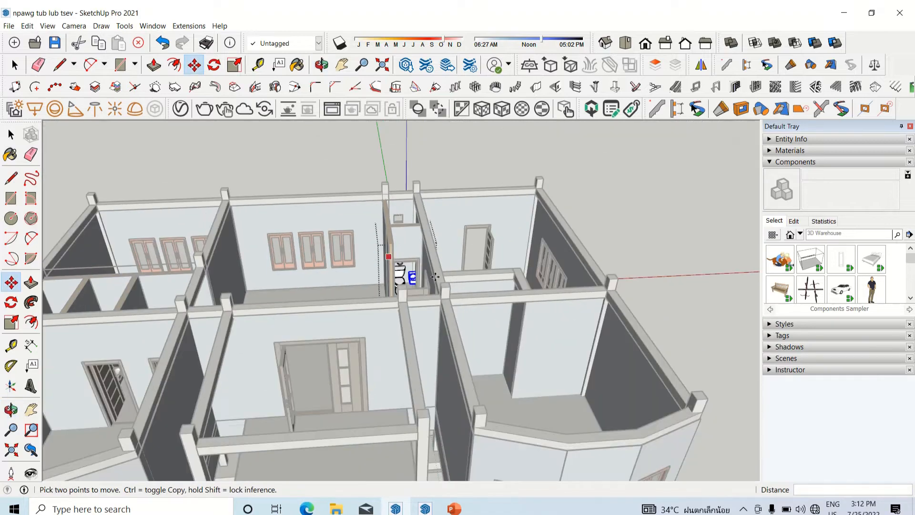
key("space")
left_click(599, 230)
Step: Examine the rooms and furnished bathrooms of the whole house from several sides
scroll(599, 231, "down", 2)
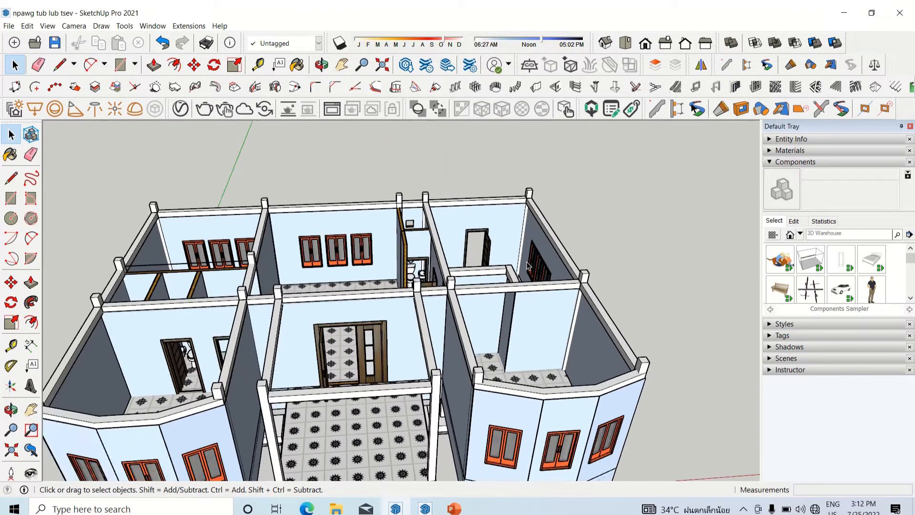
middle_click_drag(363, 290, 526, 364)
scroll(258, 296, "down", 3)
scroll(232, 286, "up", 3)
scroll(232, 286, "up", 2)
scroll(270, 364, "down", 1)
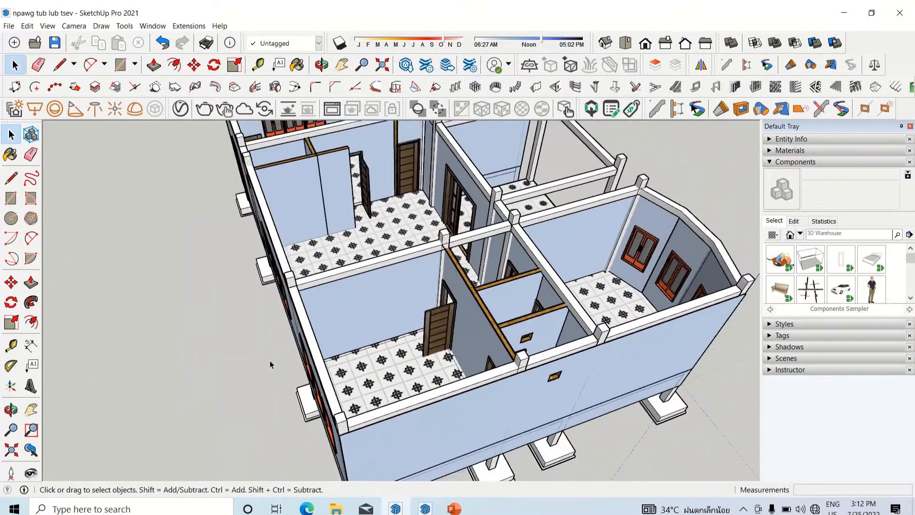
scroll(270, 364, "down", 3)
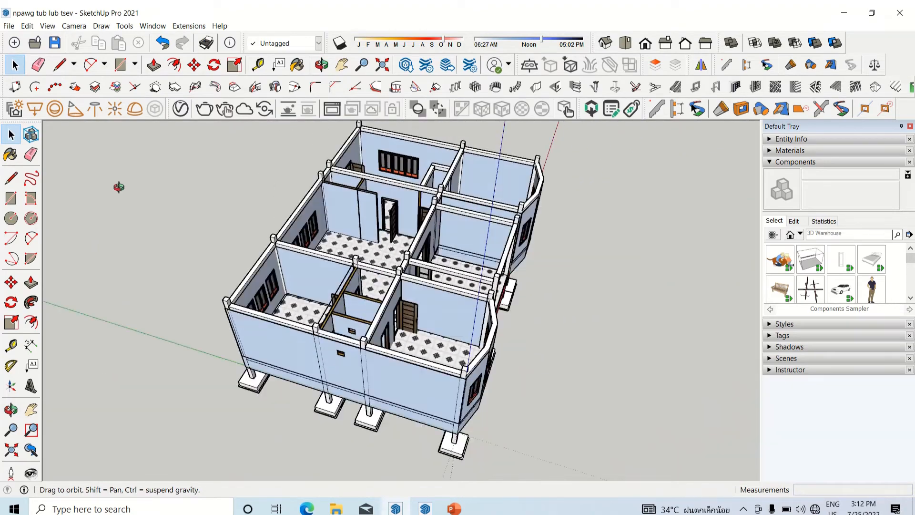
middle_click_drag(119, 186, 67, 190)
scroll(418, 267, "up", 6)
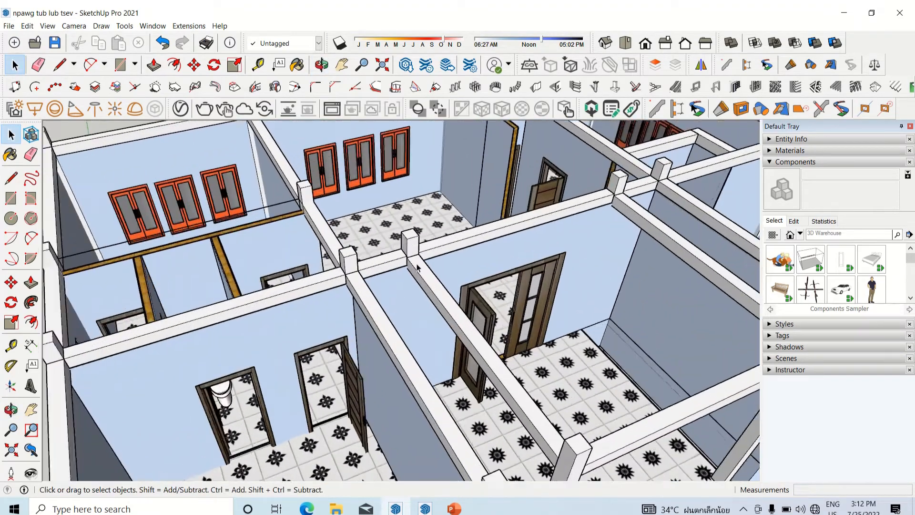
scroll(417, 267, "up", 2)
middle_click_drag(418, 267, 434, 238)
scroll(439, 283, "down", 5)
scroll(434, 238, "up", 5)
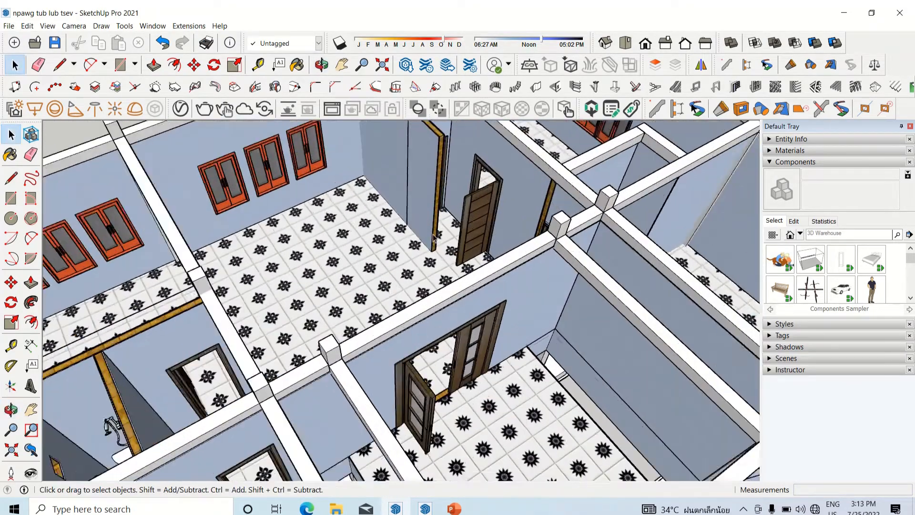
scroll(434, 237, "down", 5)
scroll(341, 320, "up", 3)
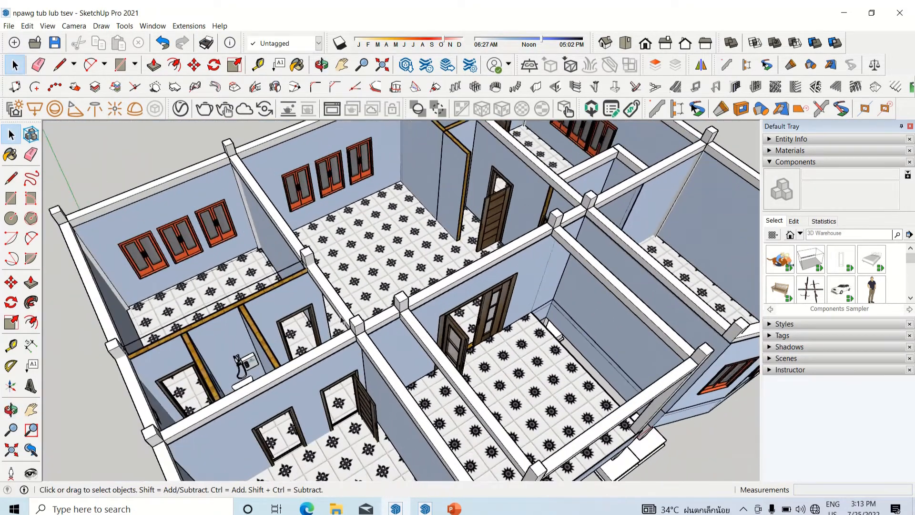
scroll(342, 320, "down", 5)
middle_click_drag(342, 320, 327, 281)
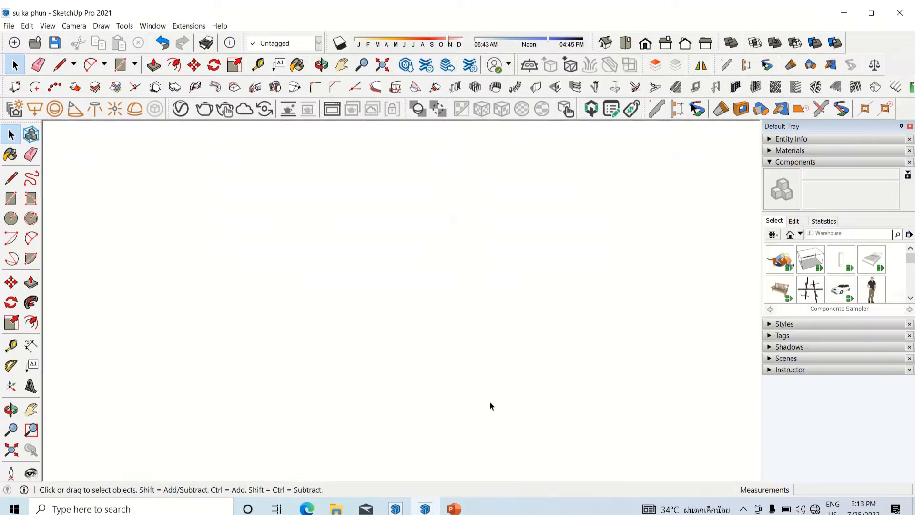
Step: Copy the double bed with its pillows on the far side from the su ka phun furniture model
scroll(477, 377, "up", 10)
left_click(514, 370)
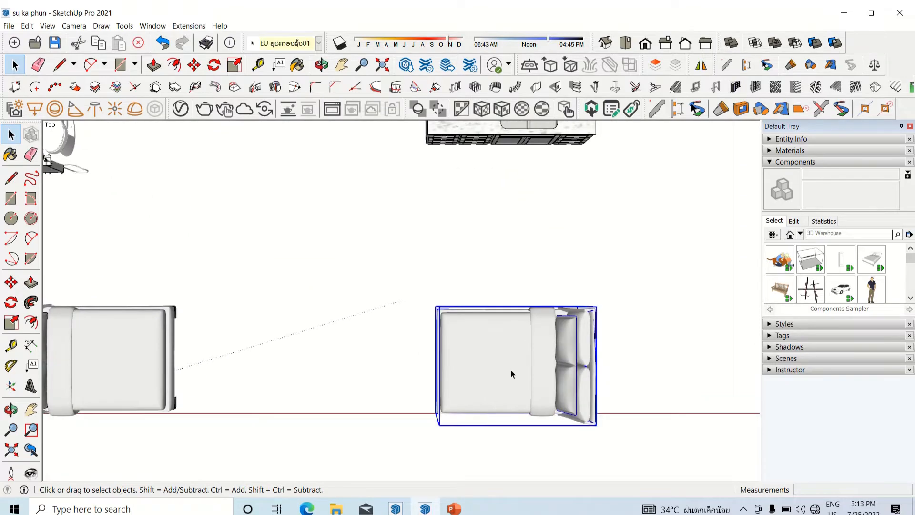
right_click(511, 370)
left_click(501, 373)
right_click(504, 377)
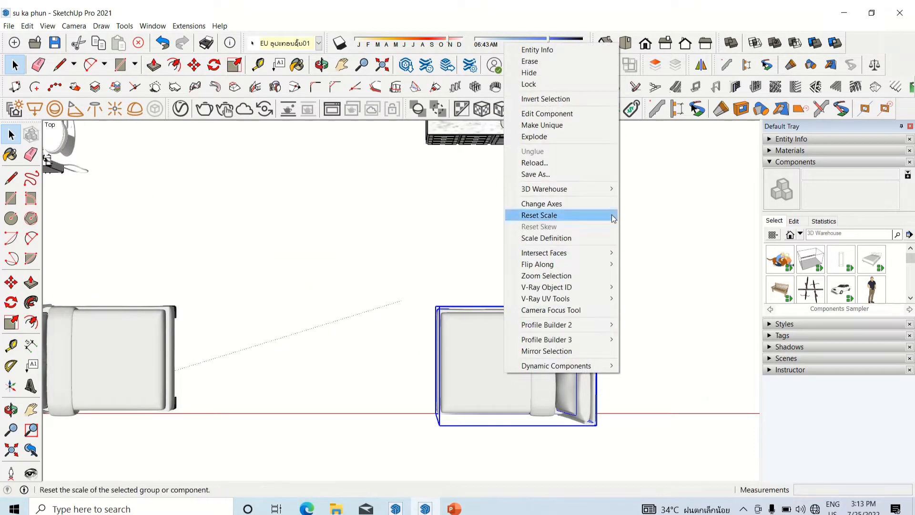
left_click(481, 364)
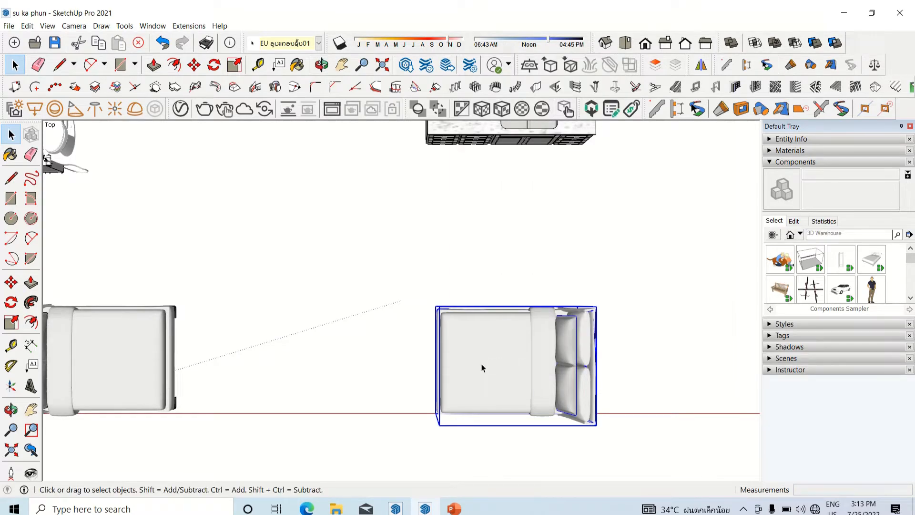
key("ctrl+c")
Step: Switch to the npawg tub lub tsev house model and paste the copied double bed into the rear corner bedroom beside the small bathrooms
left_click(401, 510)
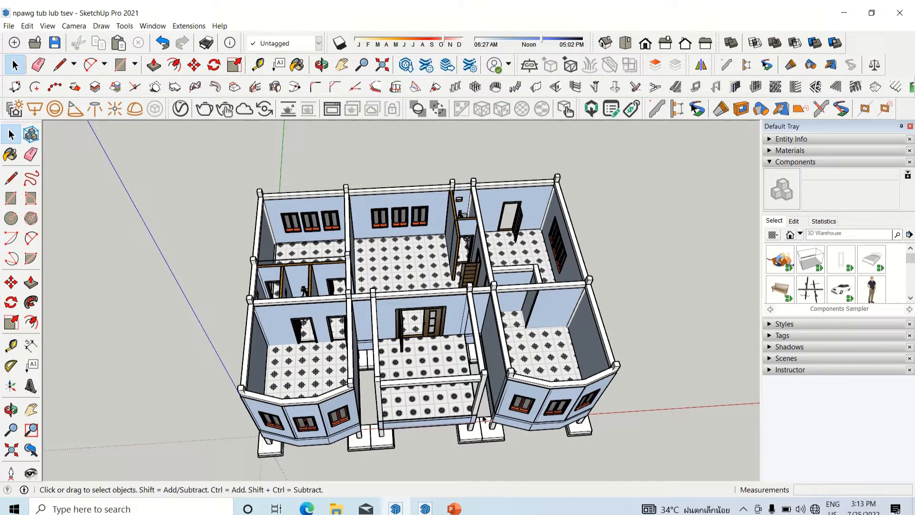
key("ctrl+v")
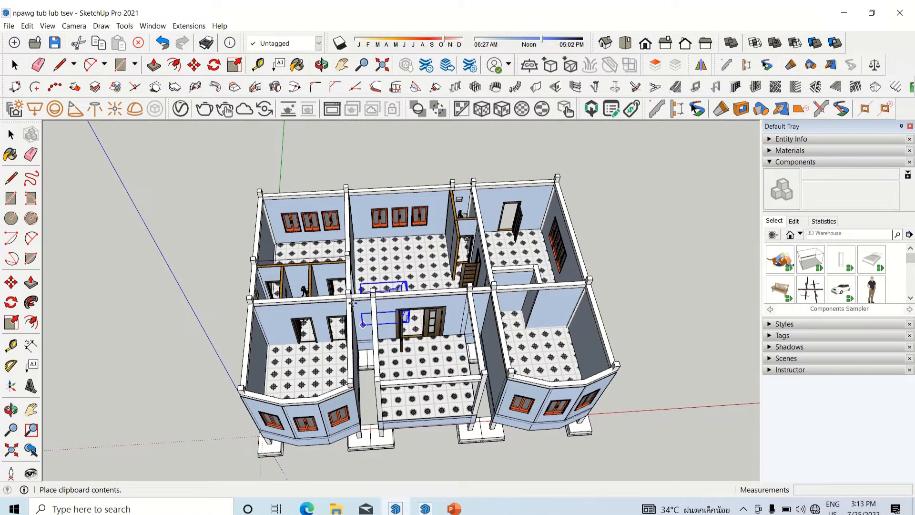
scroll(300, 290, "up", 6)
middle_click_drag(286, 286, 311, 348)
scroll(300, 325, "up", 2)
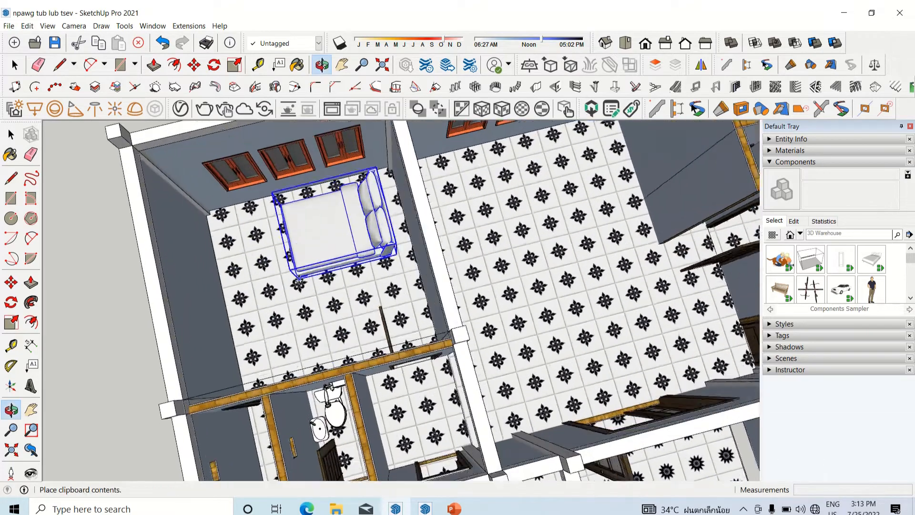
scroll(299, 281, "up", 2)
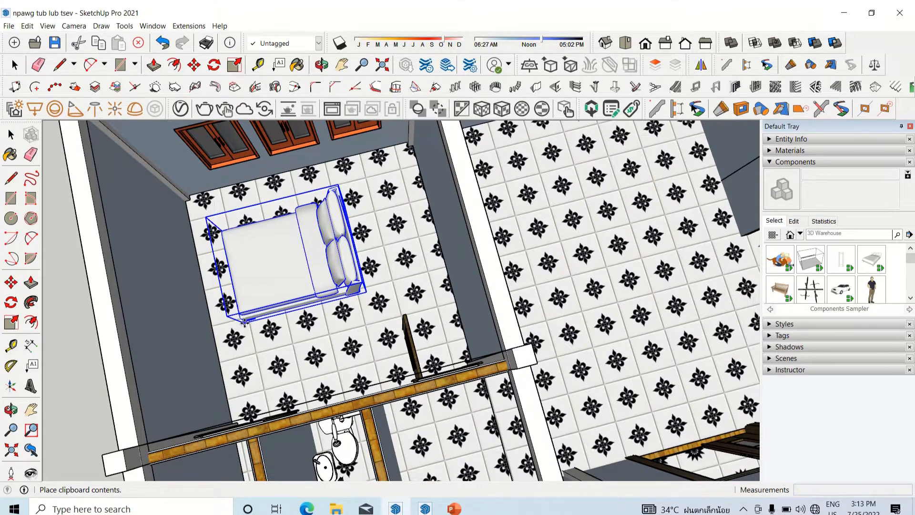
left_click(245, 322)
Step: Copy the bed from the rear bedroom into the far front bay-window bedroom, about 1350 cm away, with its pillows toward the outer wall
scroll(259, 282, "down", 1)
scroll(243, 181, "up", 2)
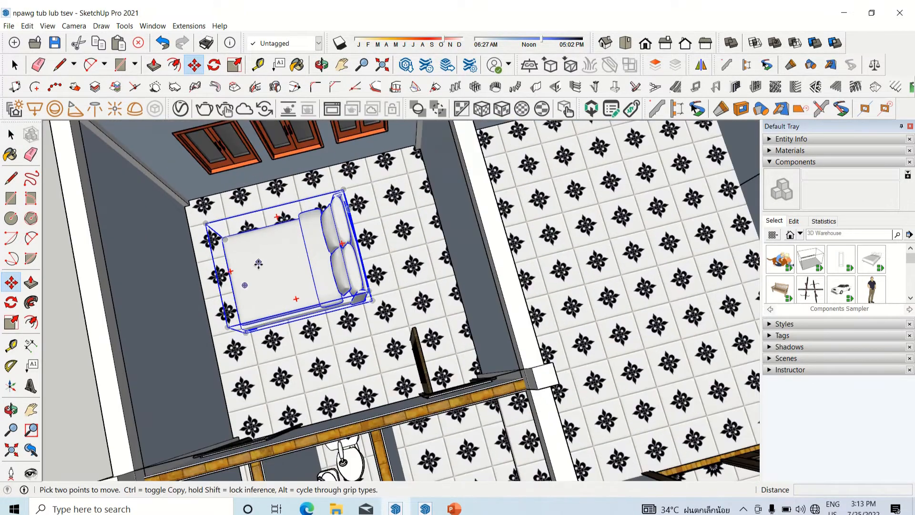
scroll(225, 330, "up", 1)
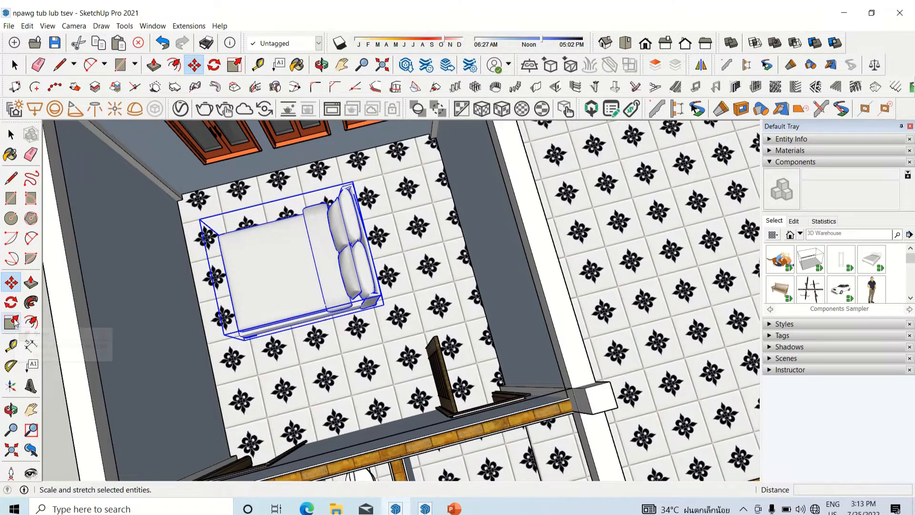
scroll(311, 247, "down", 6)
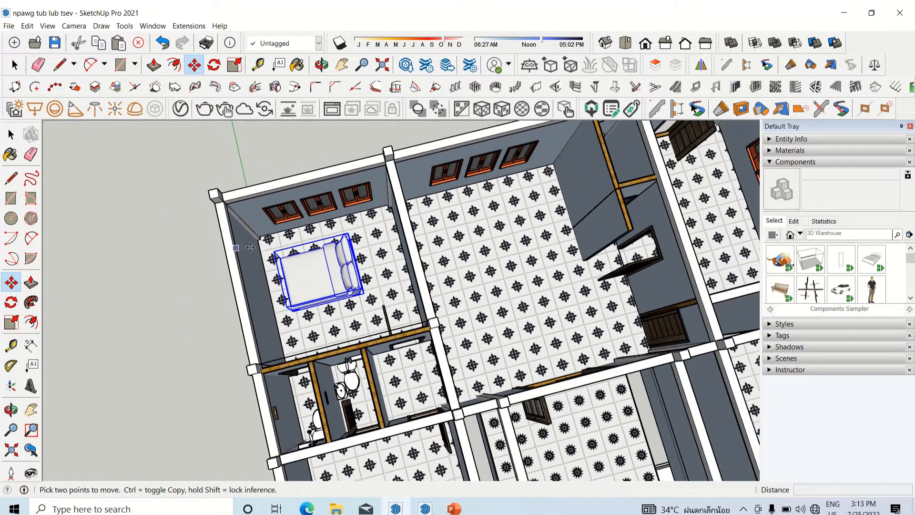
scroll(312, 246, "down", 3)
scroll(578, 332, "up", 10)
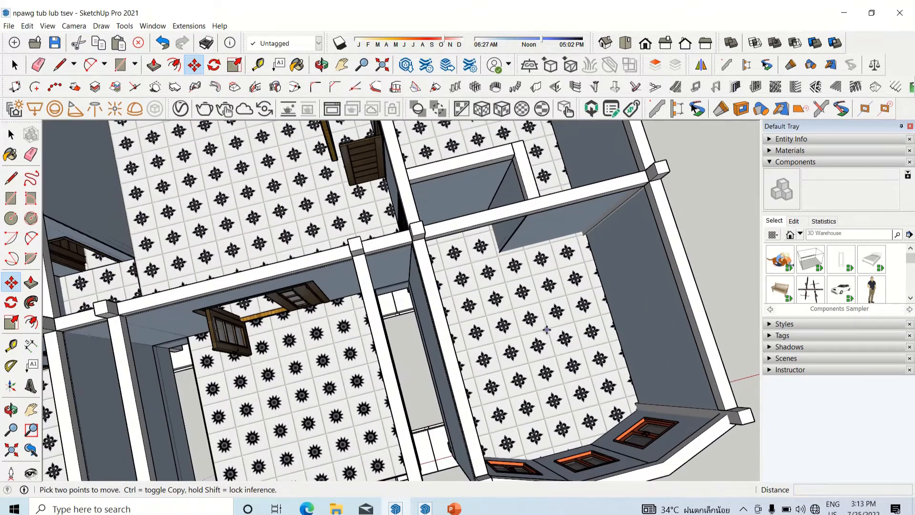
scroll(620, 335, "down", 2)
scroll(356, 292, "down", 2)
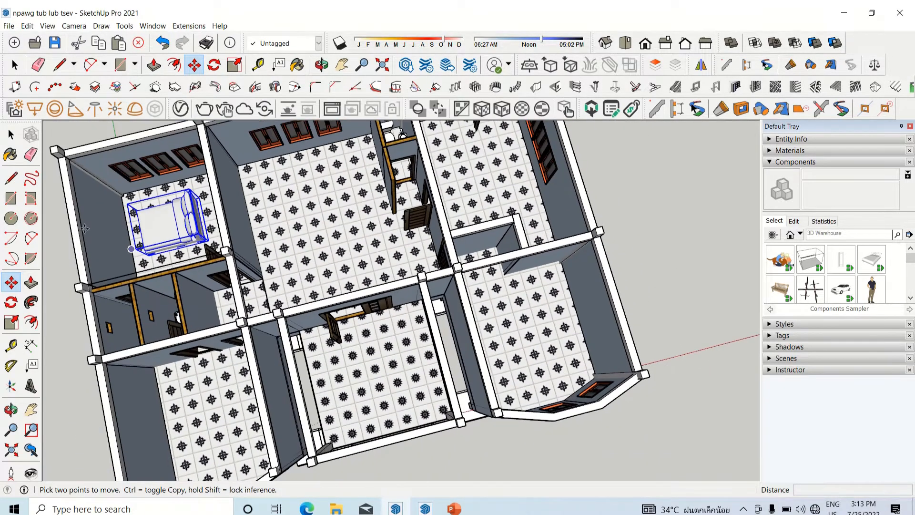
scroll(169, 282, "up", 6)
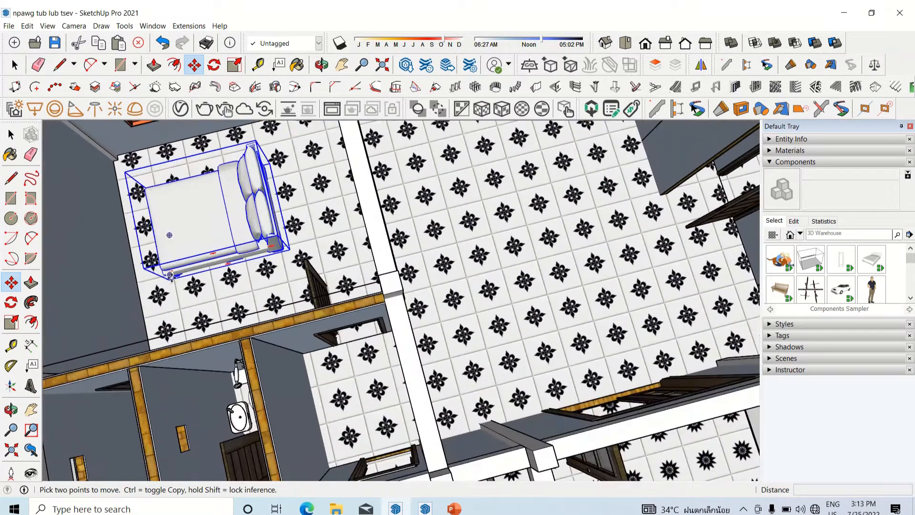
left_click(170, 275)
scroll(308, 275, "down", 1)
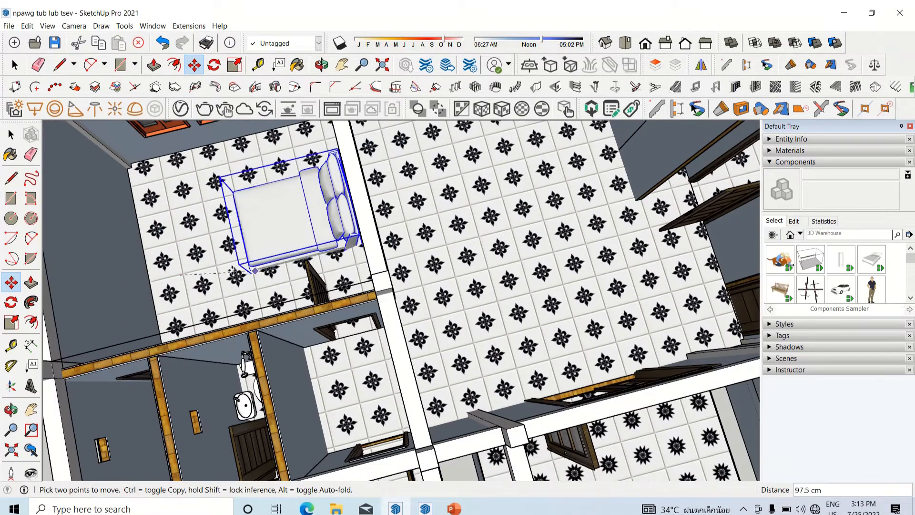
key("ctrl")
scroll(538, 279, "down", 3)
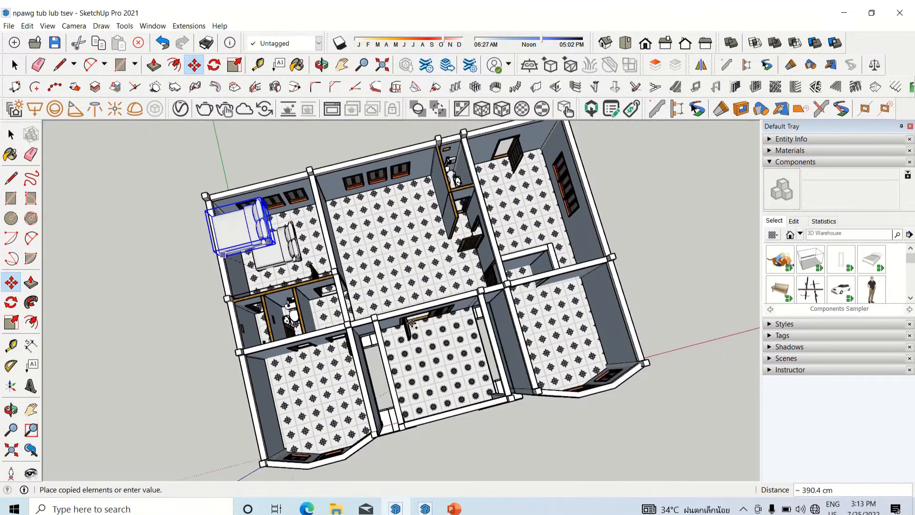
scroll(596, 352, "up", 3)
scroll(512, 348, "up", 2)
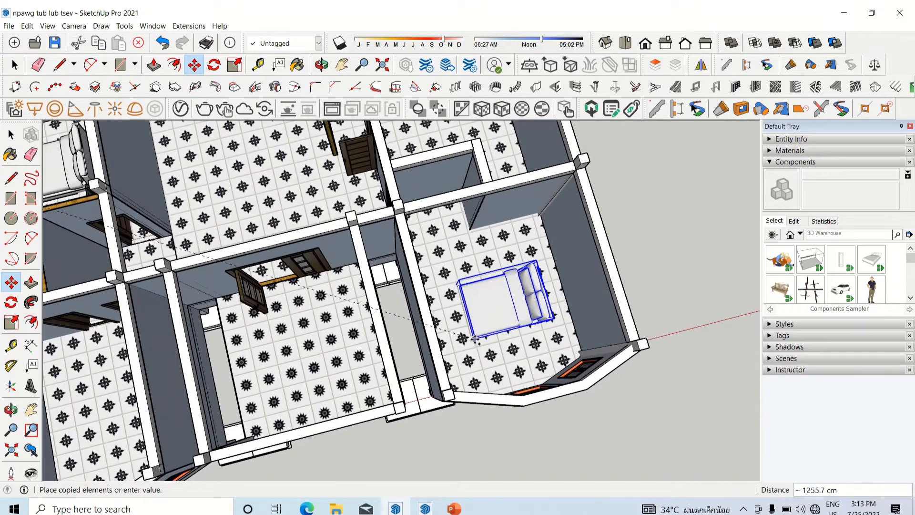
scroll(475, 339, "up", 3)
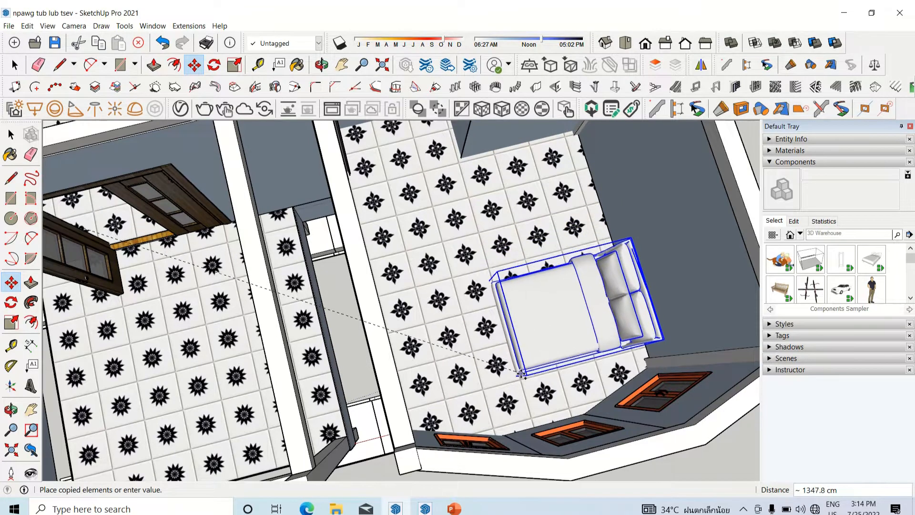
left_click(522, 377)
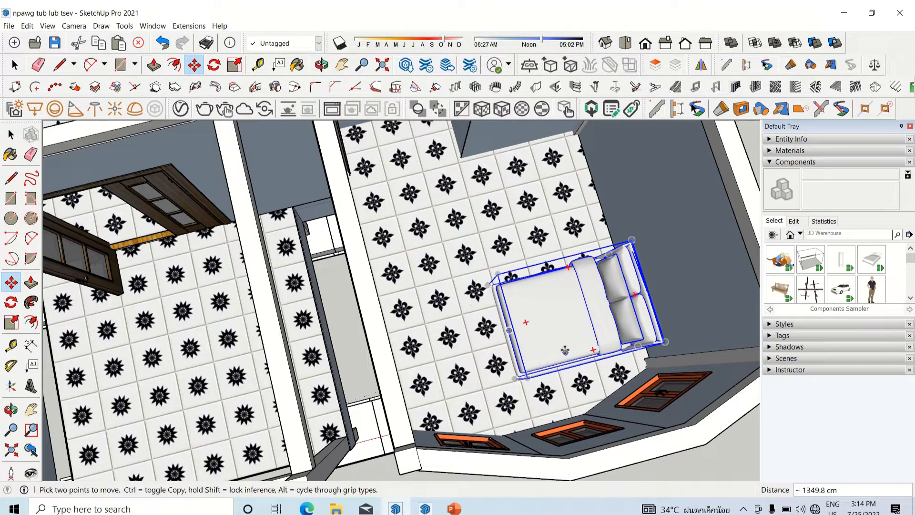
Step: Copy the bed about 1014 cm along the red axis into the opposite front bay-window bedroom
scroll(513, 374, "up", 3)
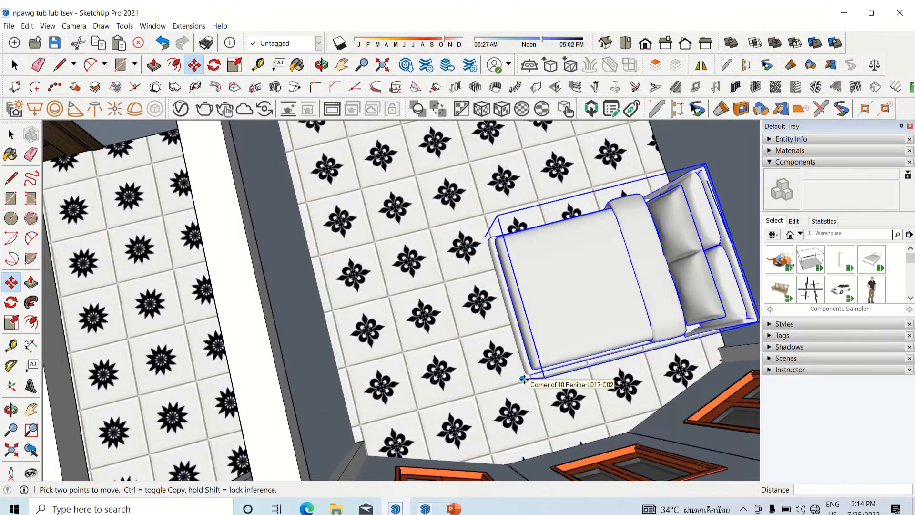
left_click(523, 379)
scroll(505, 339, "down", 8)
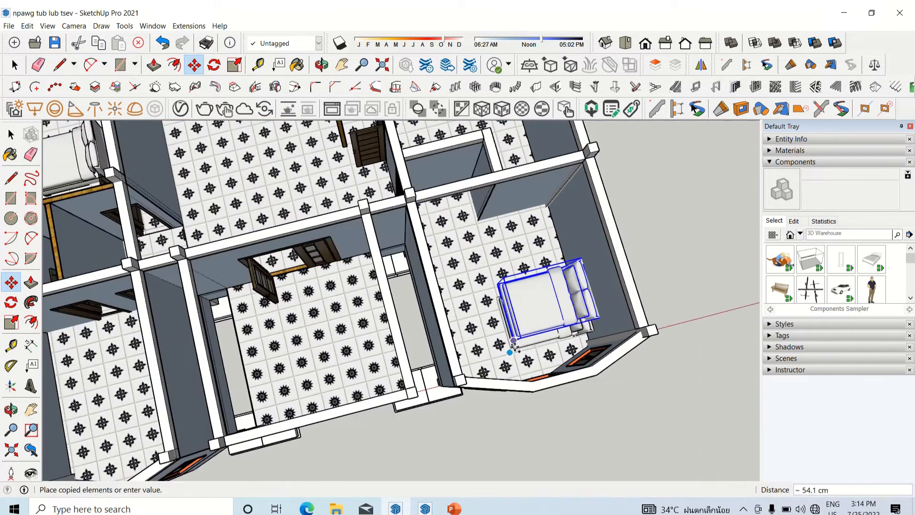
scroll(518, 364, "down", 3)
scroll(306, 338, "up", 3)
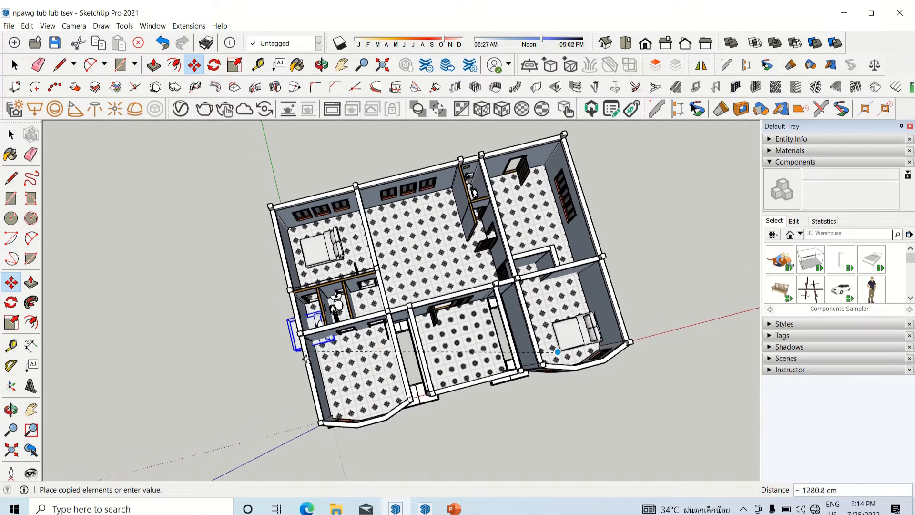
scroll(324, 378, "up", 2)
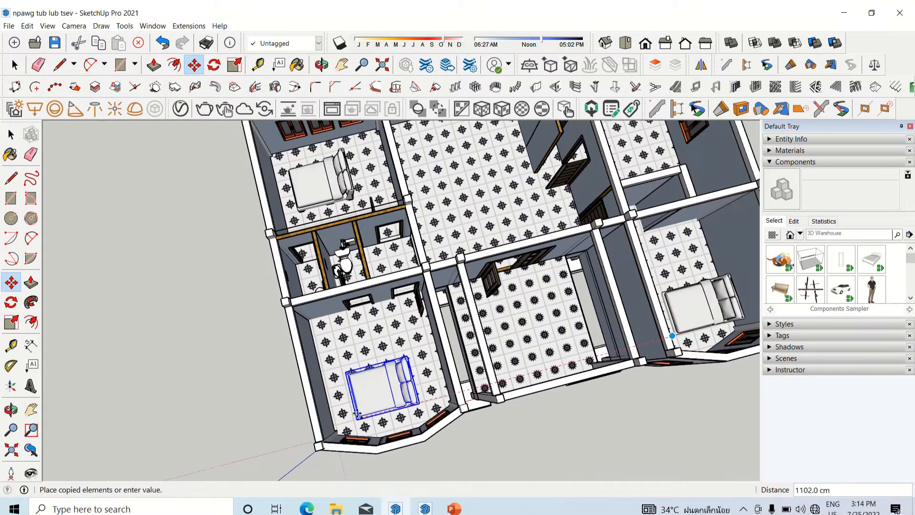
scroll(359, 416, "up", 3)
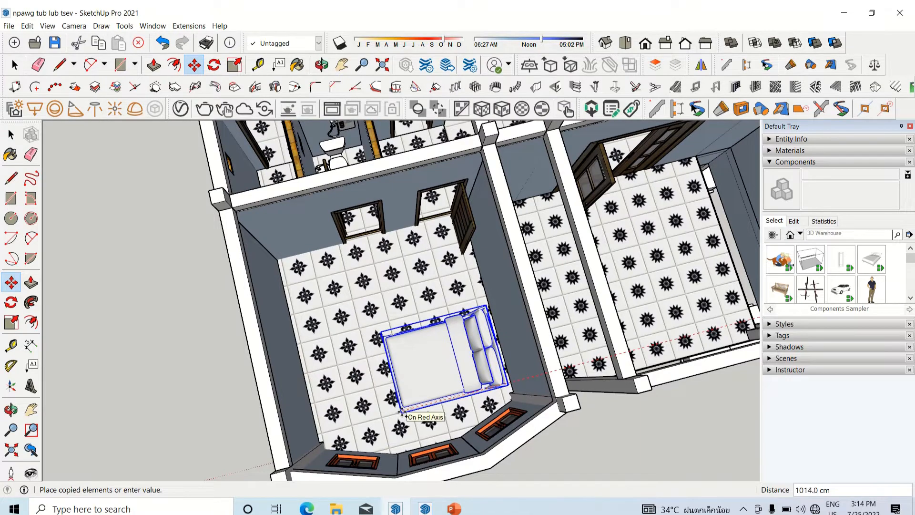
left_click(402, 411)
Step: Examine the placement of the three beds across the whole house from several angles
scroll(322, 396, "down", 4)
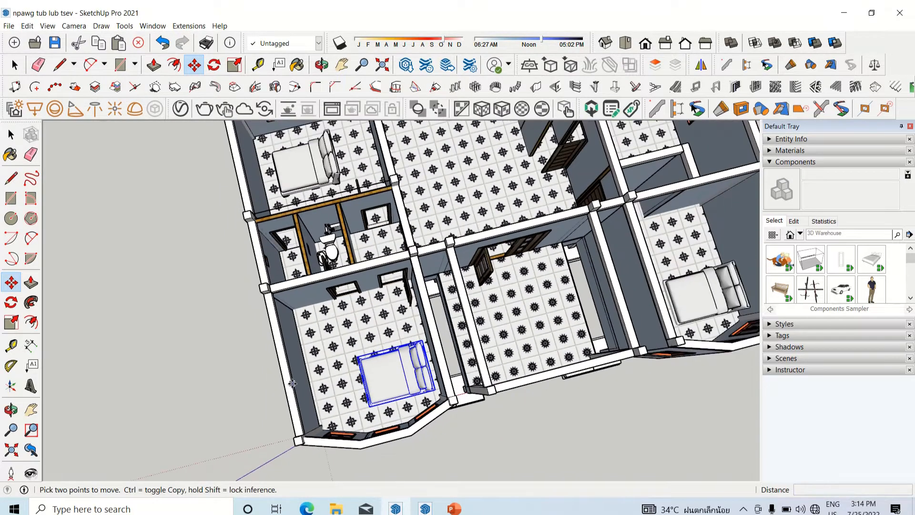
middle_click_drag(286, 380, 254, 341)
scroll(309, 312, "up", 5)
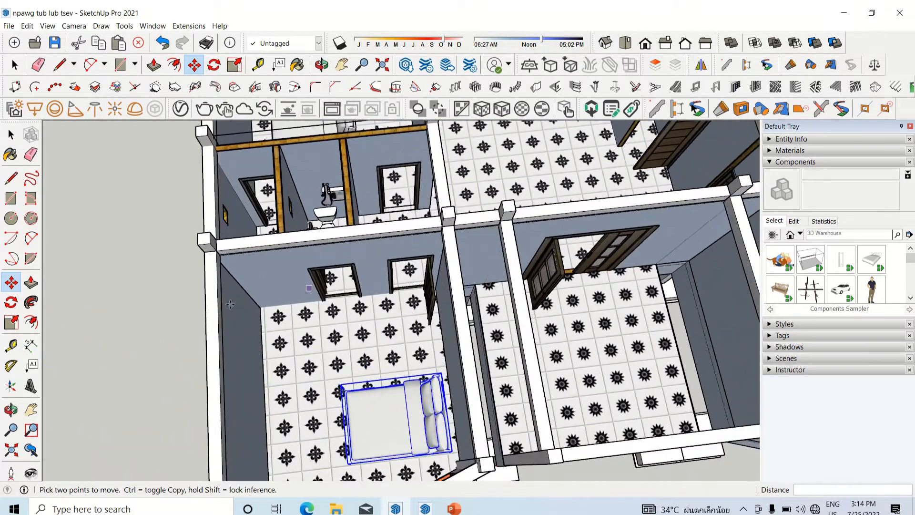
scroll(224, 312, "down", 5)
scroll(418, 274, "down", 4)
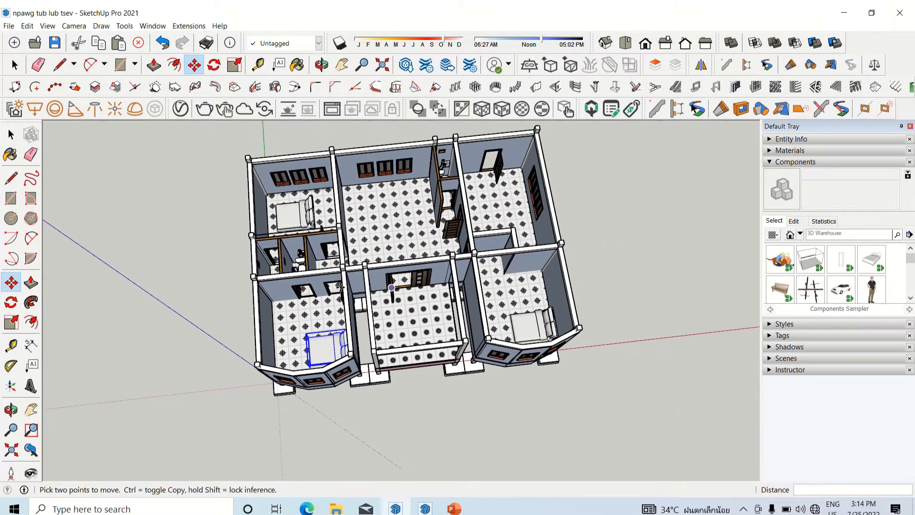
middle_click_drag(338, 289, 414, 199)
scroll(415, 196, "up", 1)
scroll(415, 197, "up", 4)
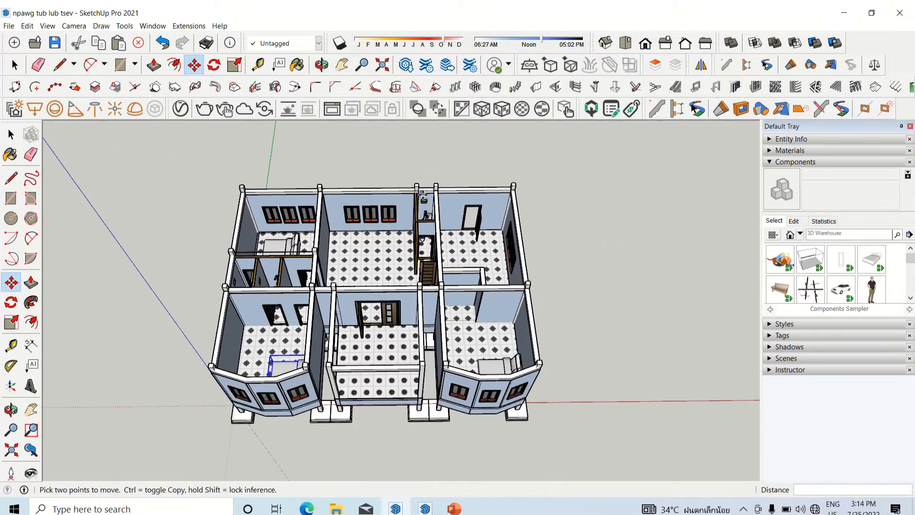
scroll(371, 230, "down", 3)
middle_click_drag(369, 232, 394, 211)
scroll(382, 222, "up", 3)
scroll(395, 210, "down", 3)
middle_click_drag(370, 280, 352, 300)
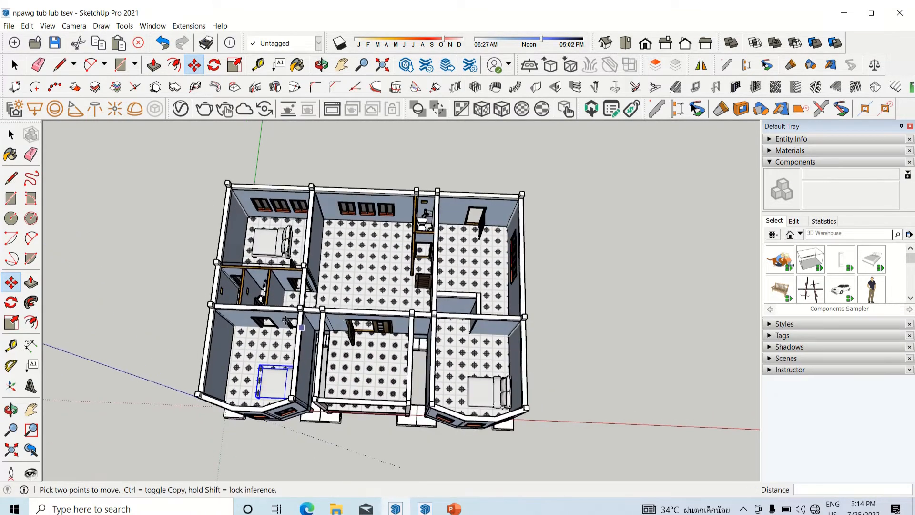
scroll(314, 320, "up", 3)
scroll(363, 305, "down", 1)
middle_click_drag(436, 282, 541, 286)
scroll(572, 280, "down", 1)
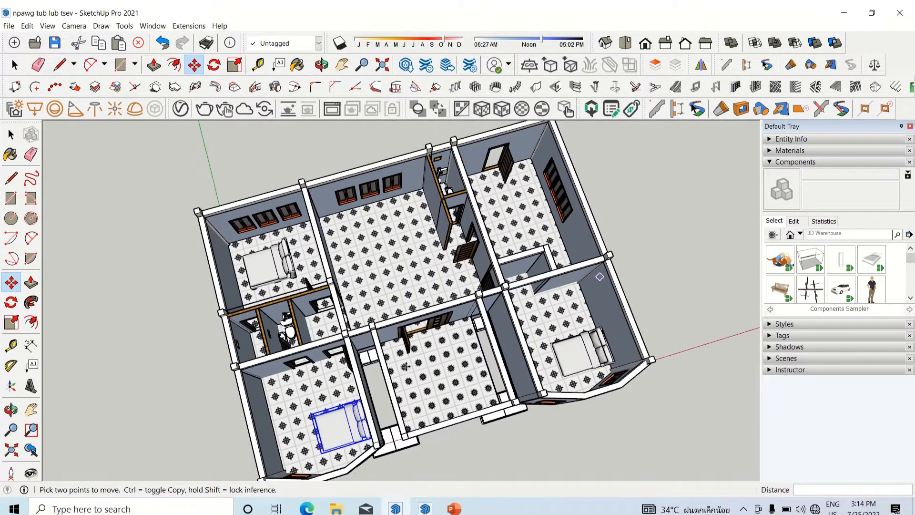
middle_click_drag(381, 350, 370, 357)
scroll(365, 364, "up", 3)
scroll(591, 290, "down", 5)
middle_click_drag(498, 312, 439, 298)
scroll(439, 298, "up", 3)
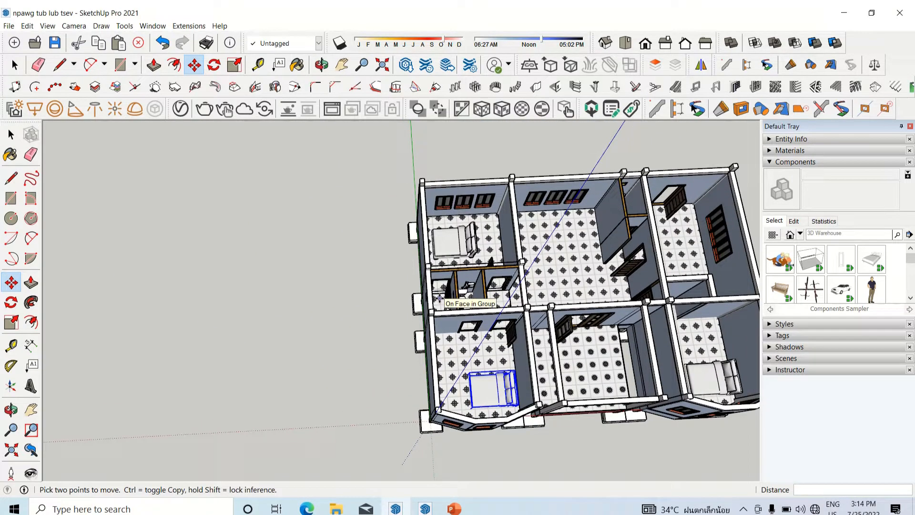
Step: Examine the two bedrooms on either side of the small bathrooms from above, checking bed clearance to walls and doors
scroll(497, 364, "up", 5)
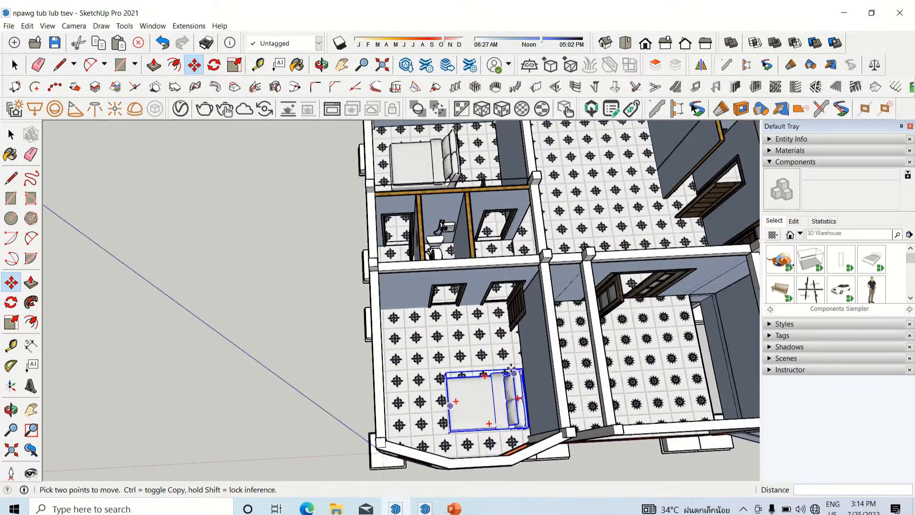
middle_click_drag(496, 381, 497, 422)
scroll(498, 423, "down", 4)
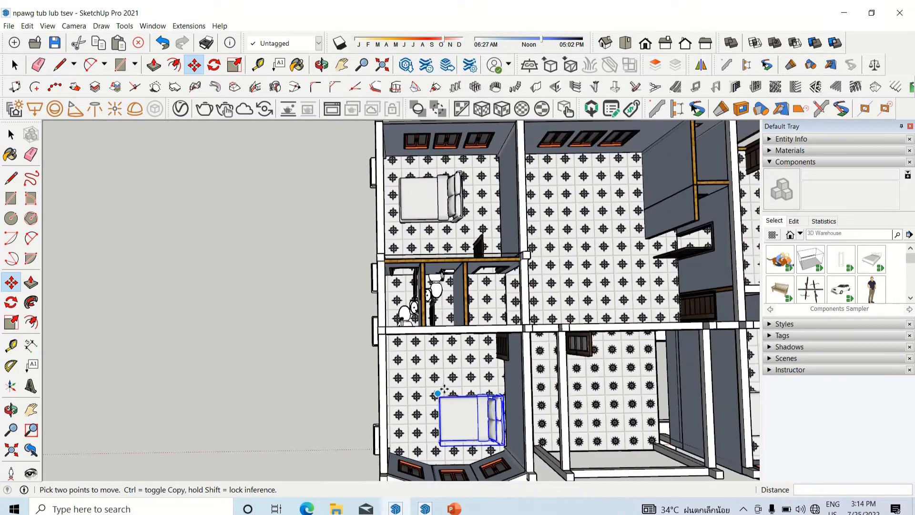
scroll(430, 294, "up", 4)
scroll(438, 346, "down", 3)
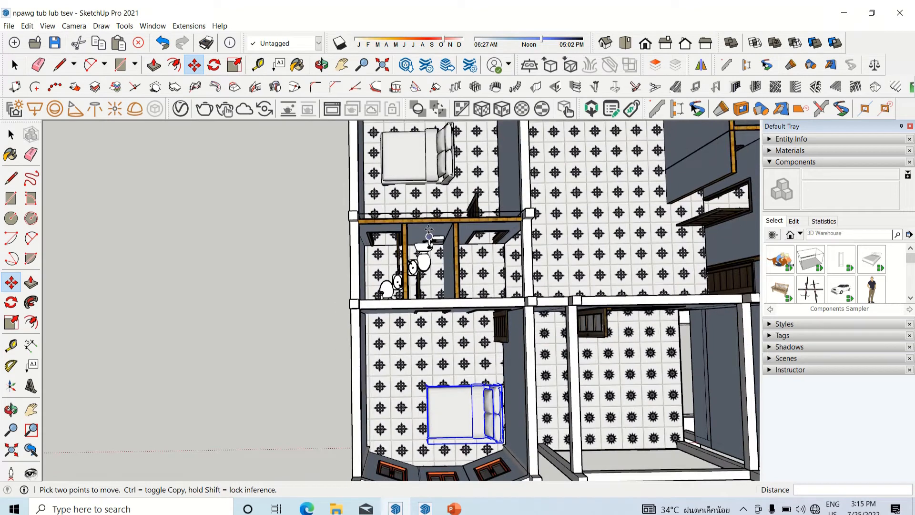
scroll(428, 229, "down", 2)
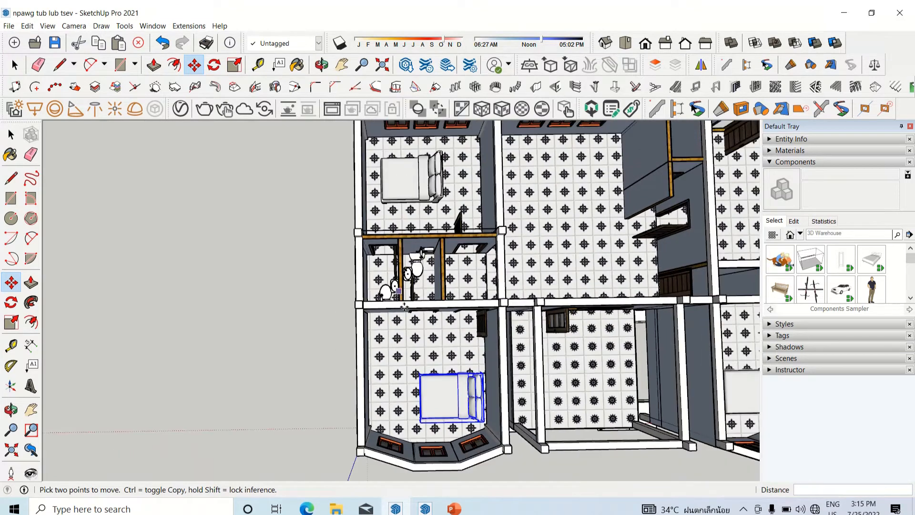
scroll(443, 397, "up", 2)
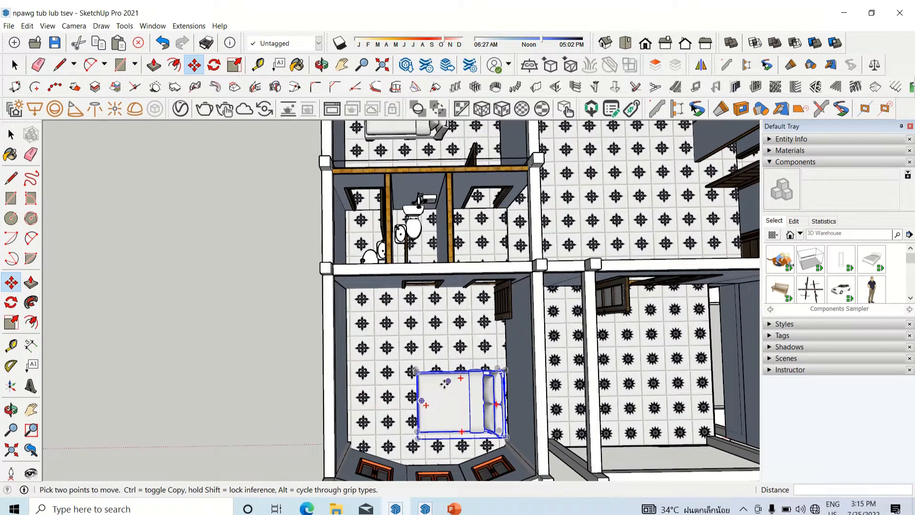
scroll(424, 385, "down", 1)
scroll(442, 169, "up", 8)
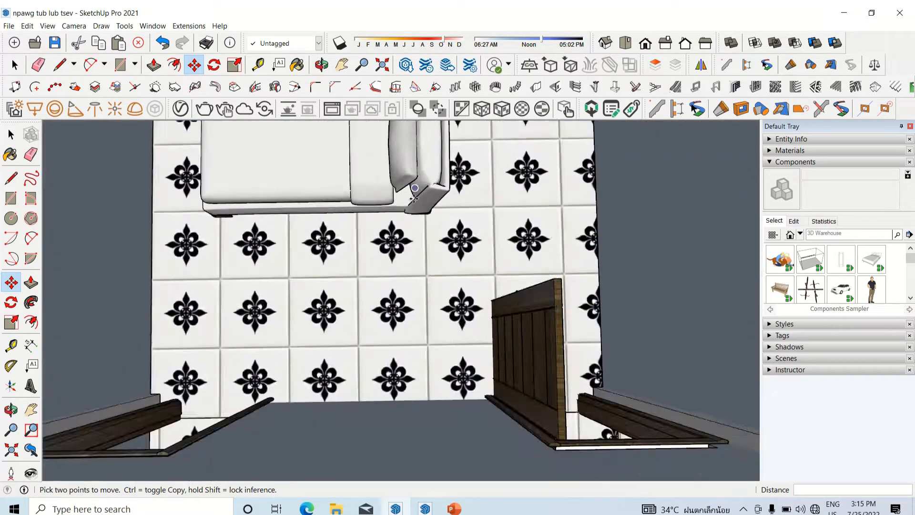
Step: Move the rear bedroom's bed about 79 cm along the green axis toward the window wall
middle_click_drag(414, 169, 339, 283)
scroll(351, 305, "down", 5)
left_click_drag(340, 282, 373, 200)
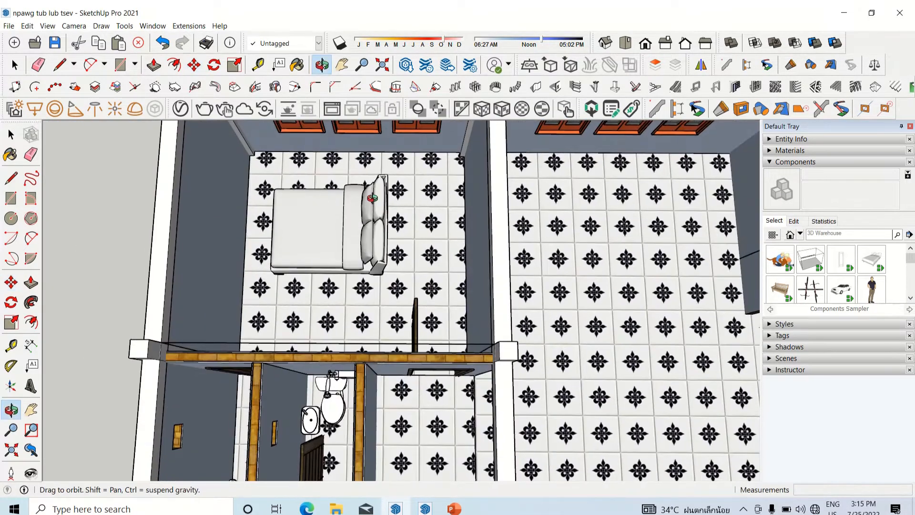
scroll(381, 268, "up", 3)
key("space")
left_click(381, 268)
scroll(380, 268, "up", 2)
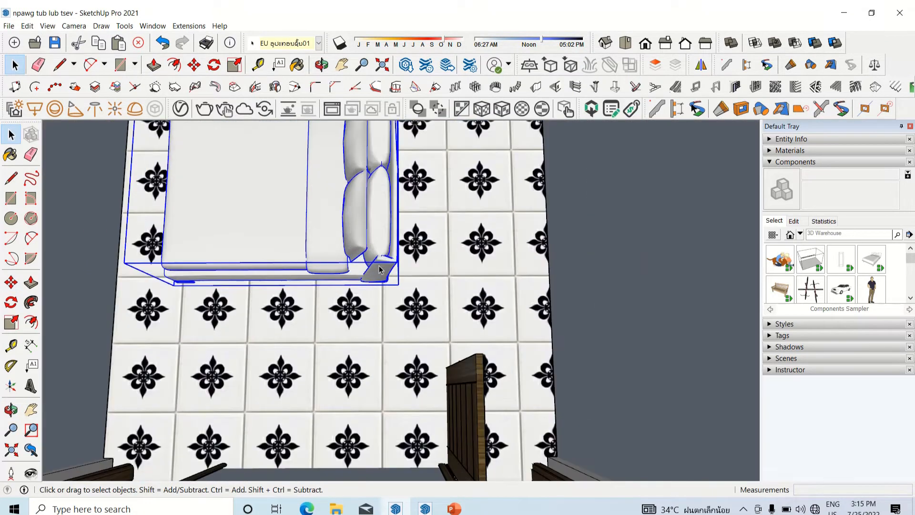
key("m")
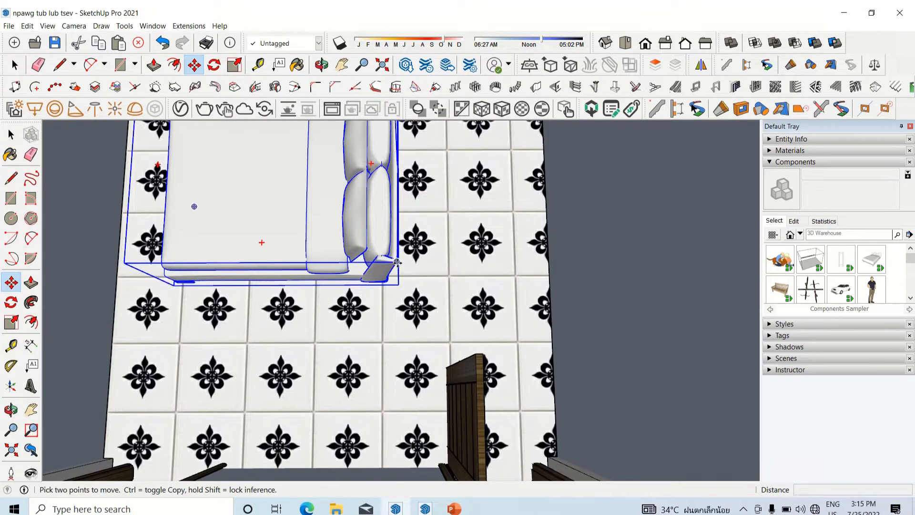
left_click(397, 261)
scroll(395, 262, "down", 5)
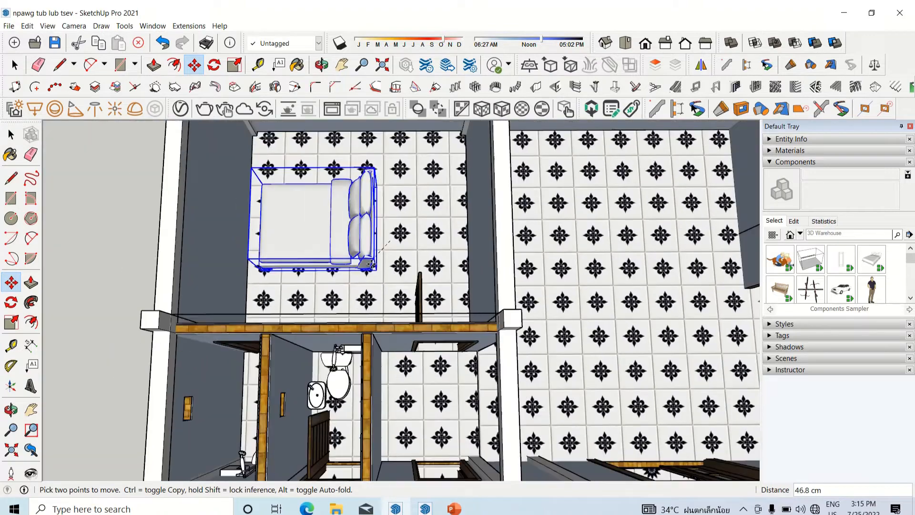
scroll(372, 263, "down", 2)
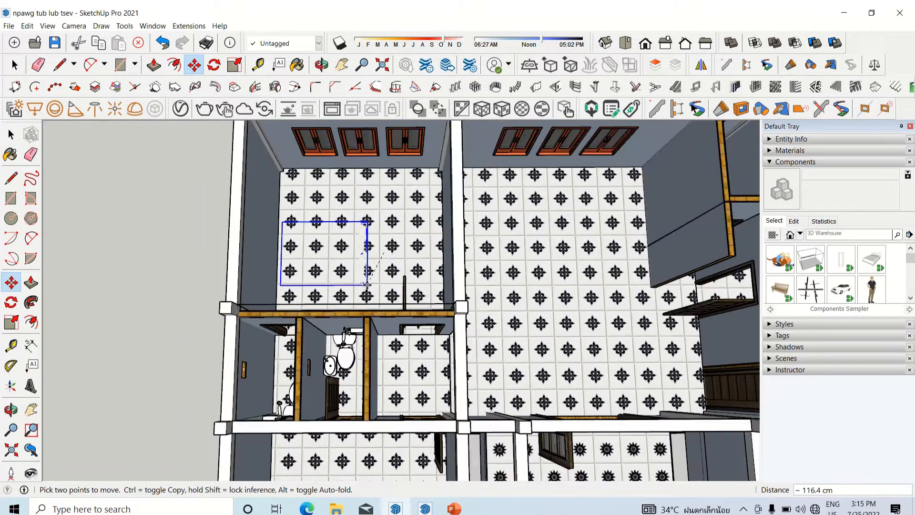
left_click(371, 221)
Step: Shift the rear bedroom's bed toward the inner side wall and rotate it 180° so its pillows face the outer side wall
scroll(367, 221, "up", 2)
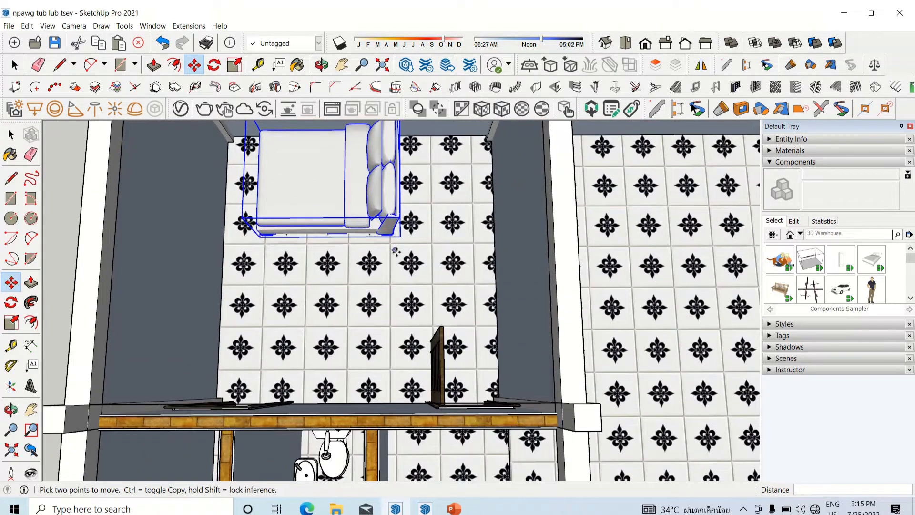
scroll(292, 199, "down", 4)
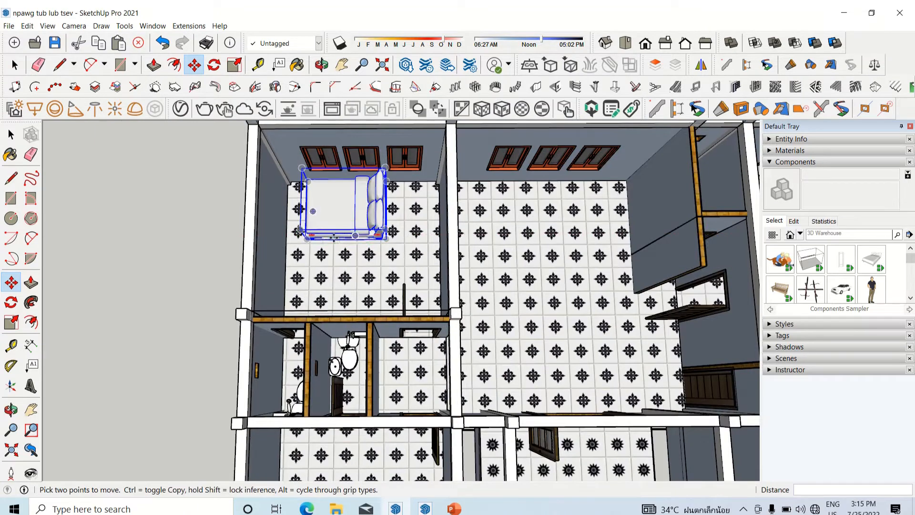
scroll(312, 238, "up", 3)
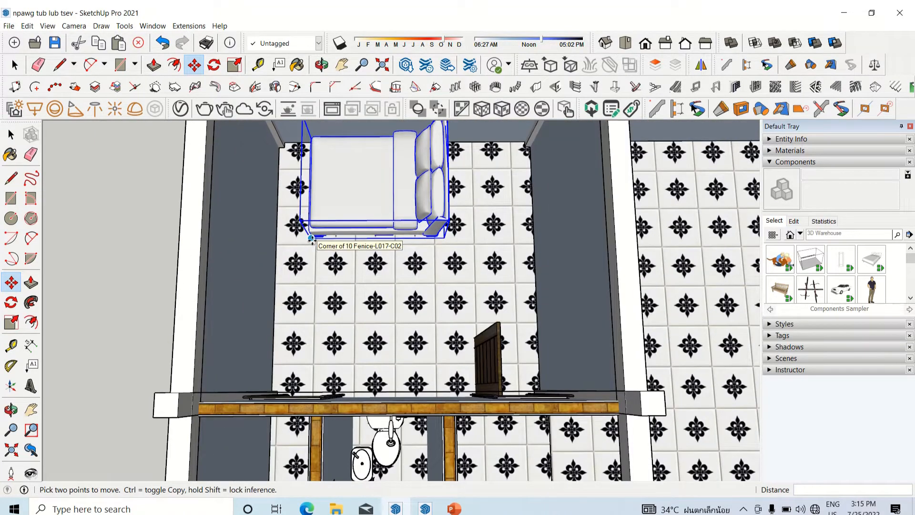
left_click(311, 239)
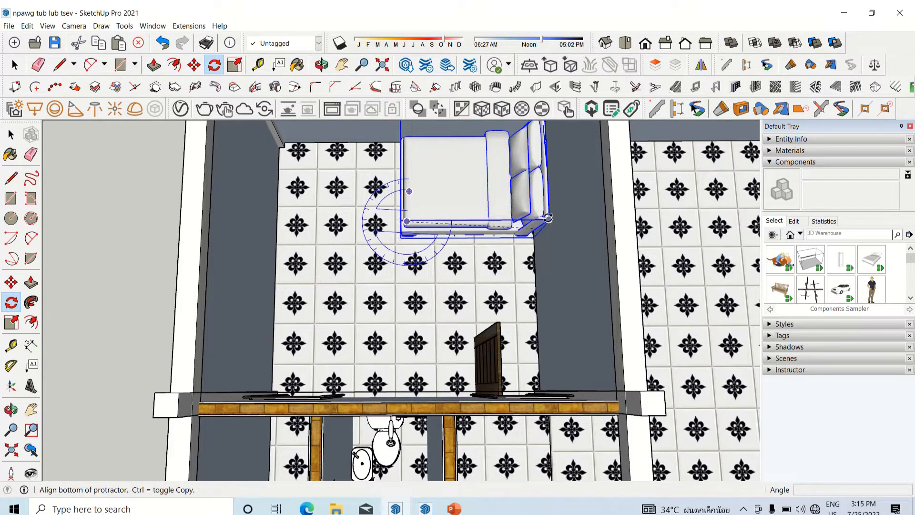
scroll(520, 206, "up", 3)
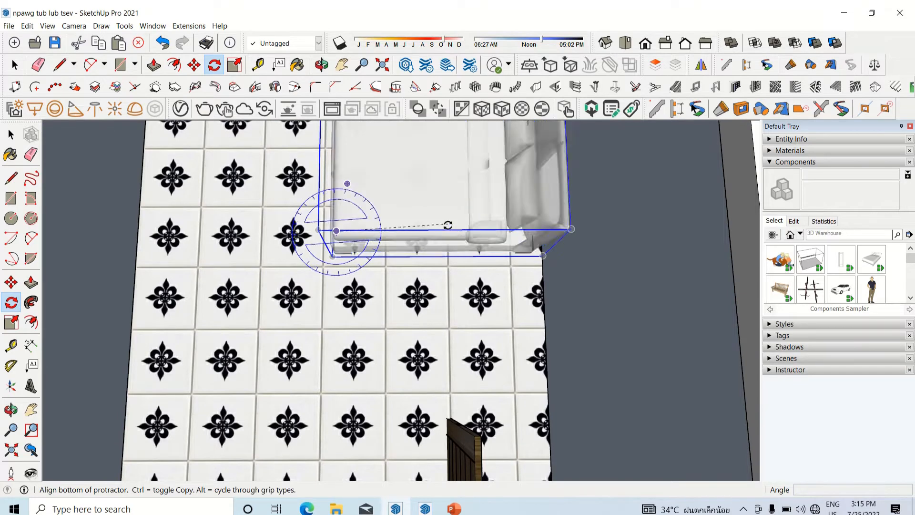
left_click(446, 230)
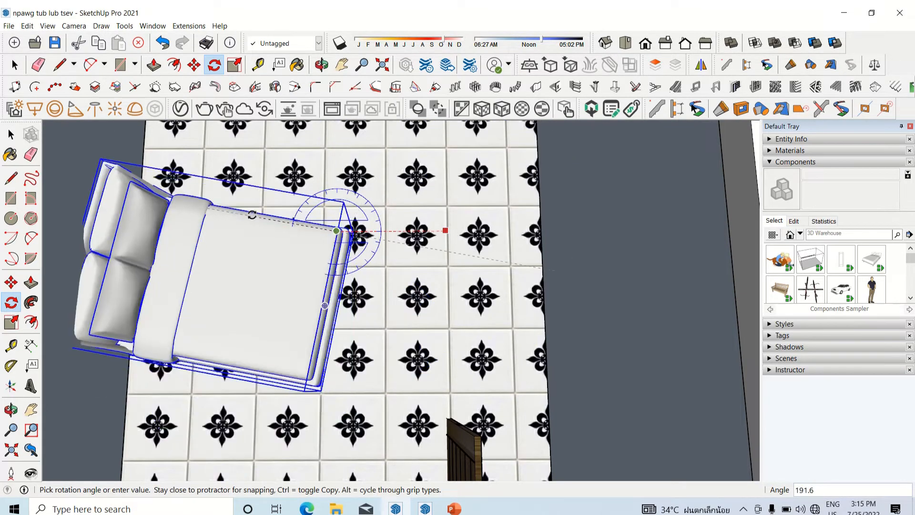
scroll(240, 233, "down", 5)
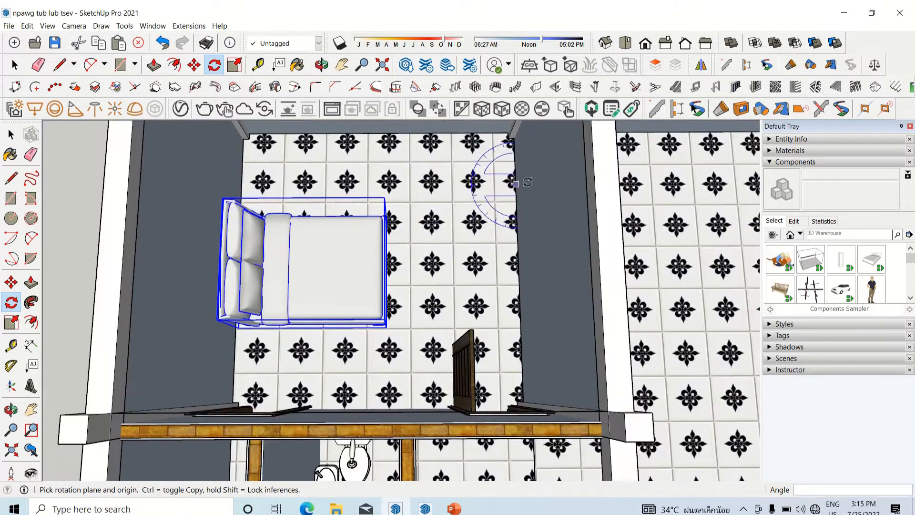
Step: Place the rotated bed with its headboard against the rear bedroom's outer side wall, close to the window wall
mouse_move(329, 267)
middle_mouse_down()
mouse_move(349, 275)
mouse_move(320, 268)
middle_mouse_up()
key("m")
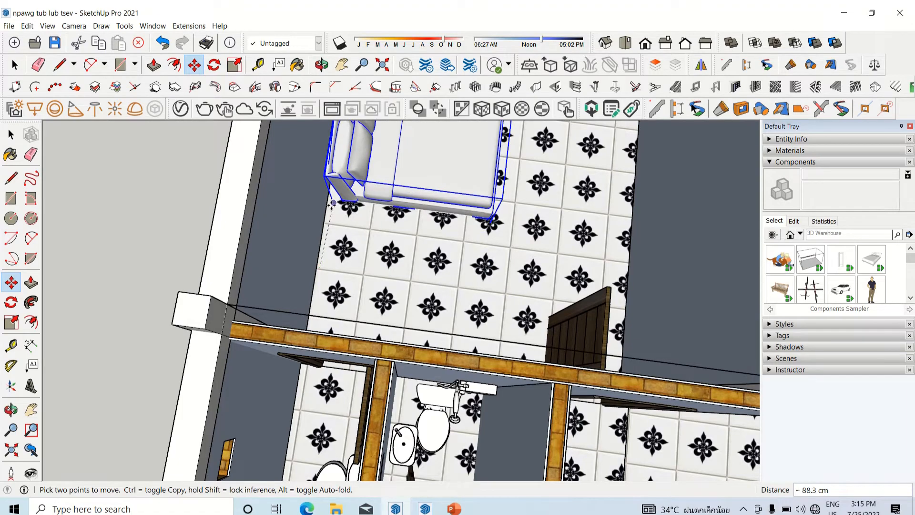
left_click(329, 224)
scroll(353, 311, "down", 4)
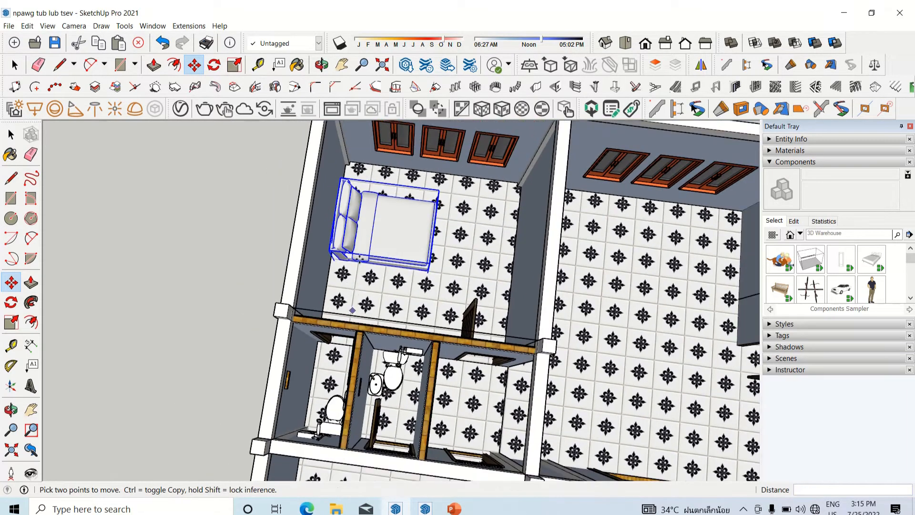
Step: Examine the rotated bed's position in the rear bedroom and in the whole house from angled views
scroll(380, 280, "down", 2)
middle_click_drag(380, 280, 439, 238)
scroll(436, 243, "up", 3)
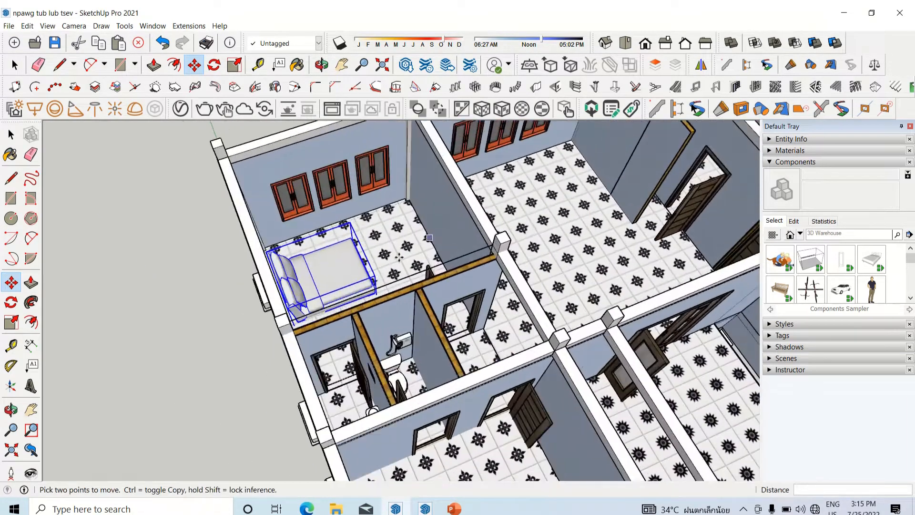
scroll(436, 241, "down", 1)
scroll(442, 231, "down", 3)
mouse_move(518, 19)
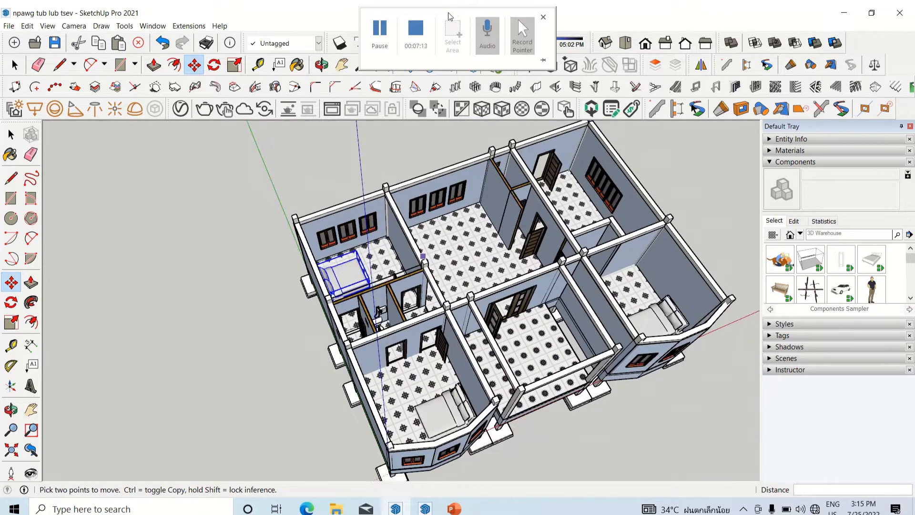
scroll(500, 279, "down", 1)
middle_click_drag(500, 280, 431, 255)
scroll(443, 248, "down", 2)
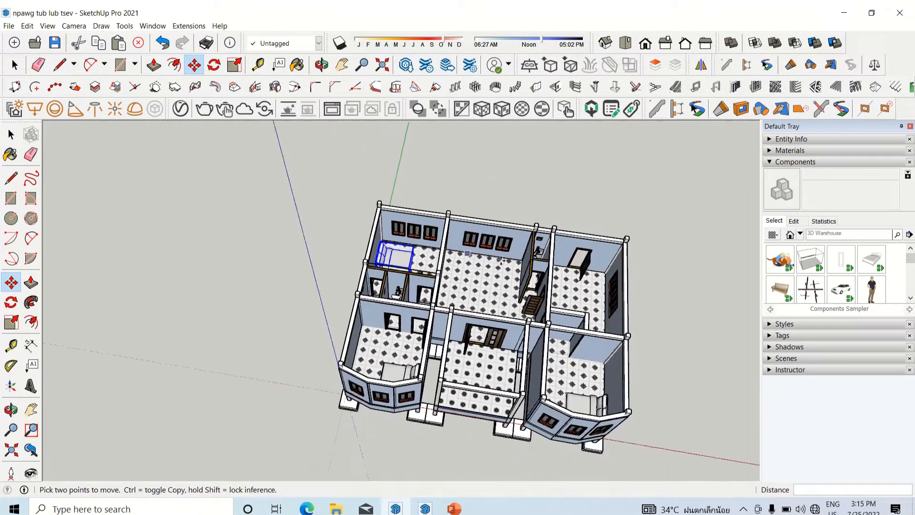
Step: Examine the furnished bedrooms and bathrooms from above and from the front, comparing the three beds' placement
scroll(513, 259, "up", 4)
scroll(513, 259, "up", 1)
scroll(324, 258, "down", 2)
middle_click_drag(325, 257, 352, 305)
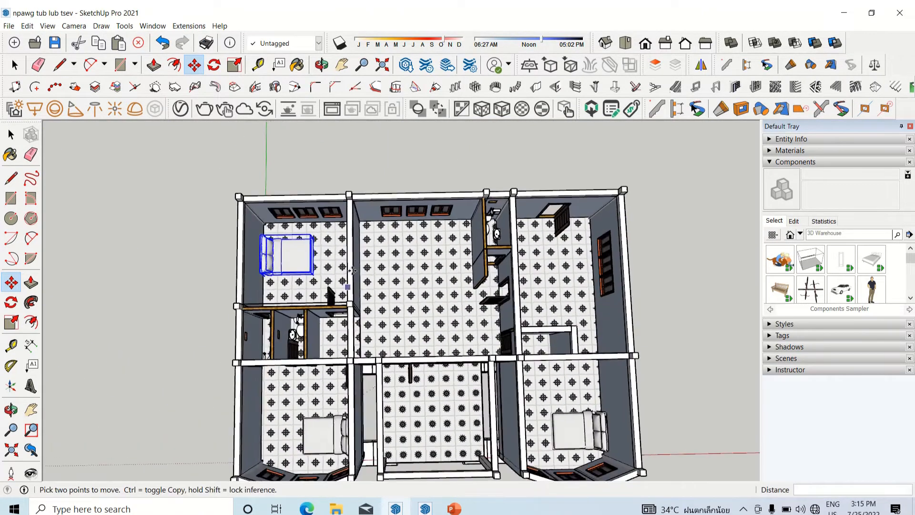
scroll(350, 266, "down", 1)
scroll(350, 264, "up", 4)
scroll(306, 239, "down", 4)
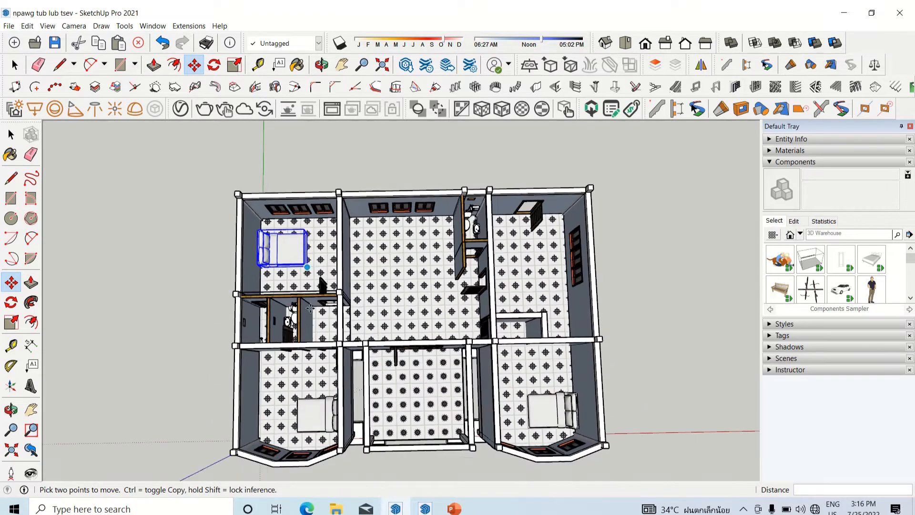
middle_click_drag(326, 329, 318, 292)
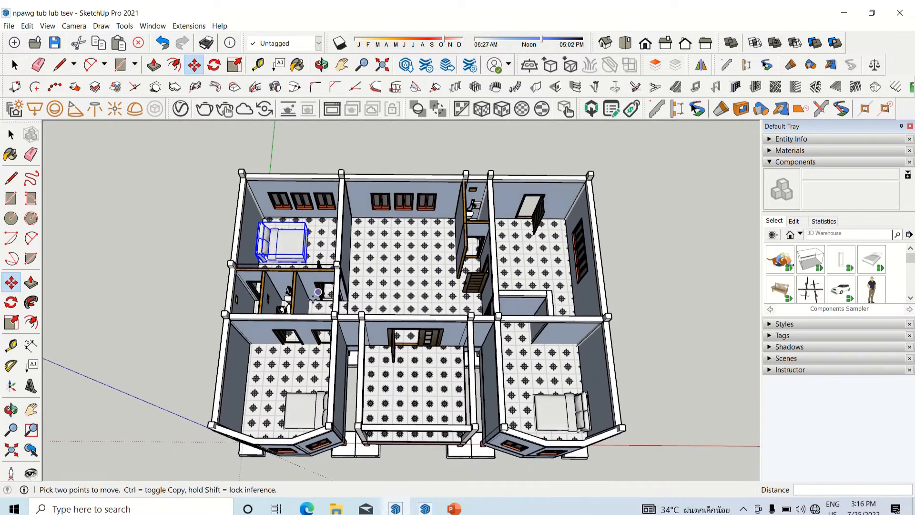
scroll(305, 366, "up", 3)
middle_click_drag(327, 364, 308, 348)
scroll(310, 362, "down", 2)
scroll(311, 334, "up", 5)
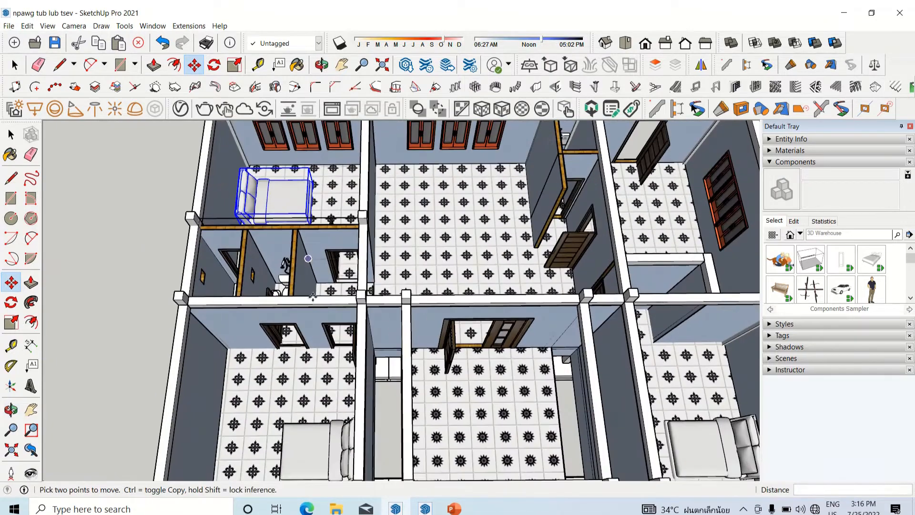
scroll(312, 334, "down", 5)
middle_click_drag(311, 333, 363, 192)
scroll(362, 192, "up", 2)
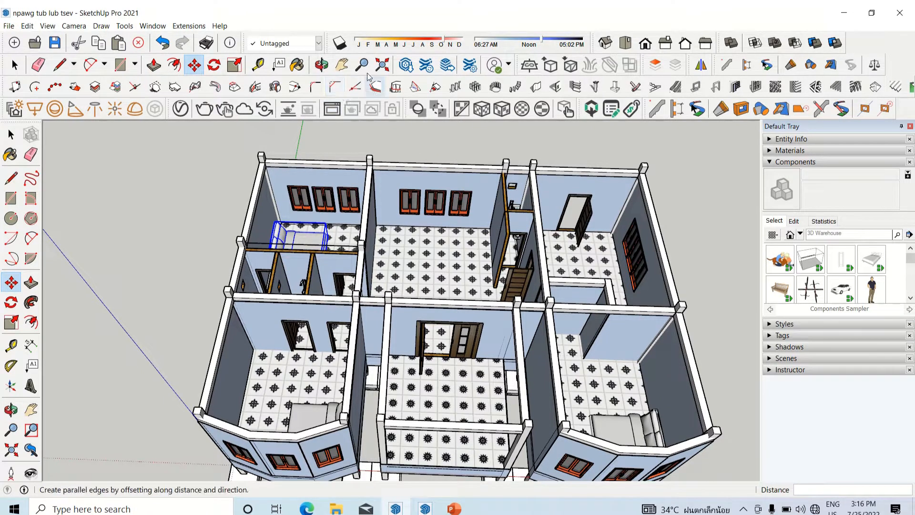
mouse_move(431, 7)
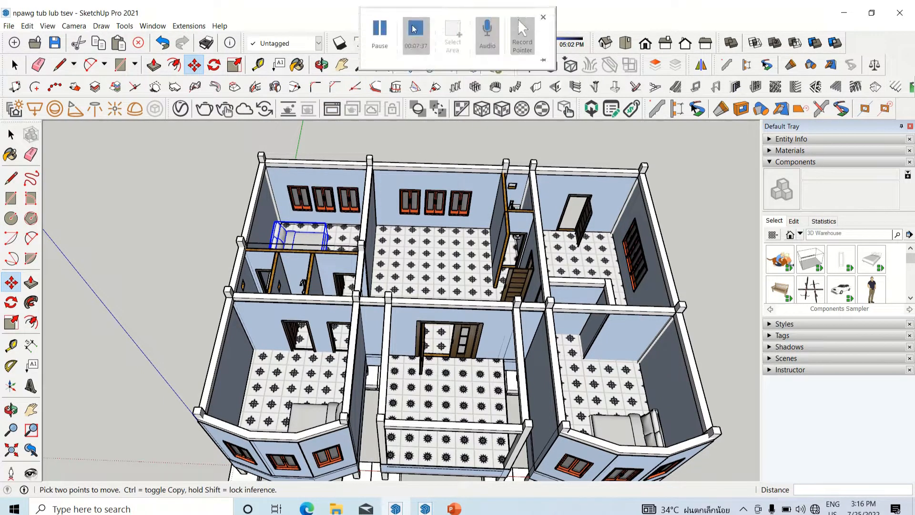